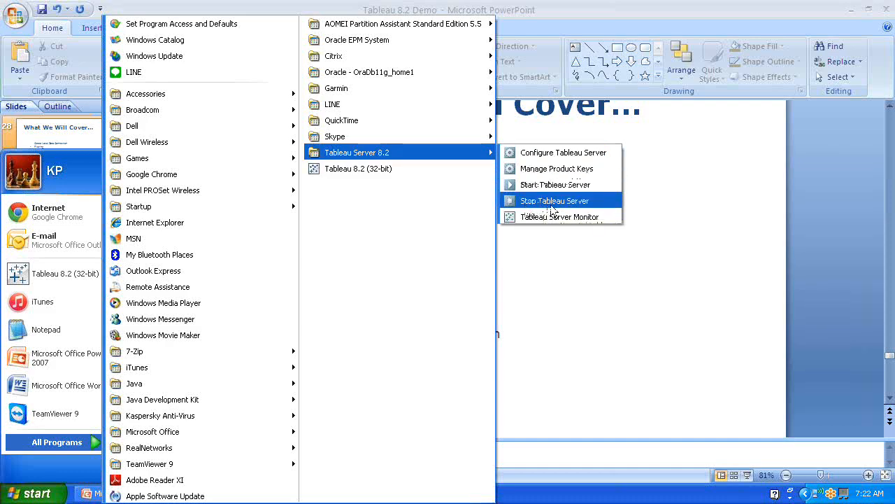
- Launch Tableau 8.2 (32-bit) and look over its file and data commands
left_click(360, 169)
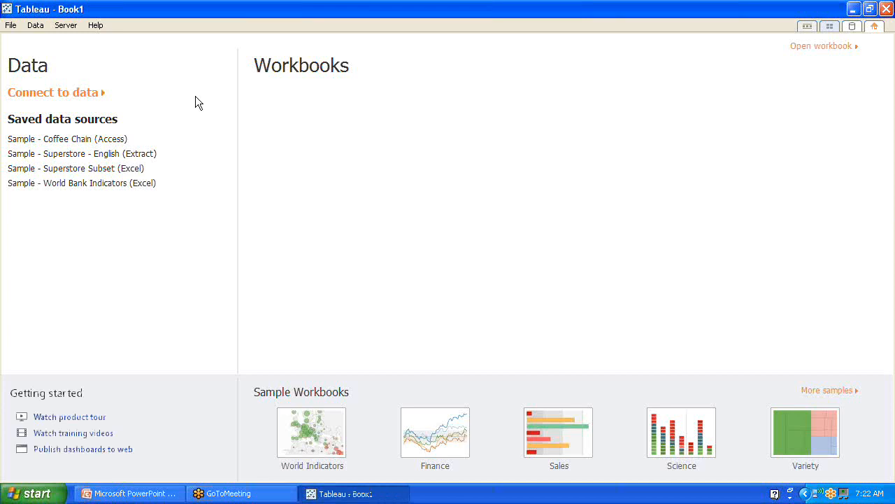
left_click(11, 27)
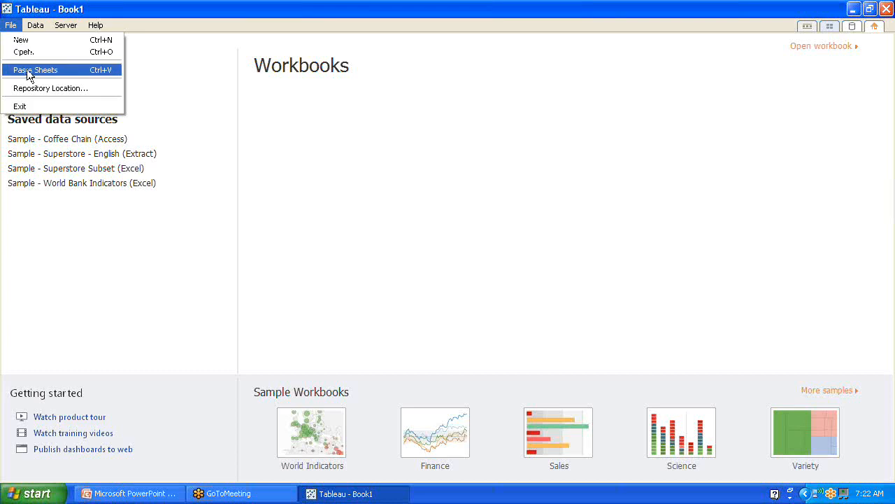
mouse_move(34, 26)
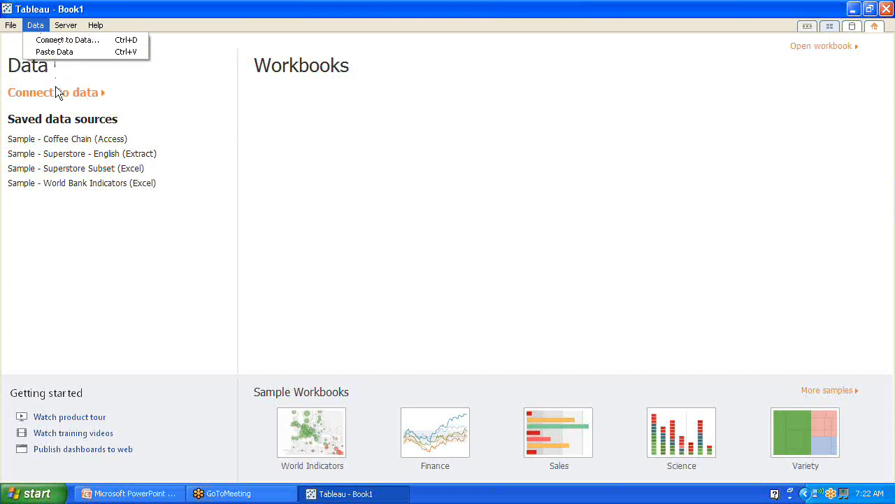
left_click(254, 199)
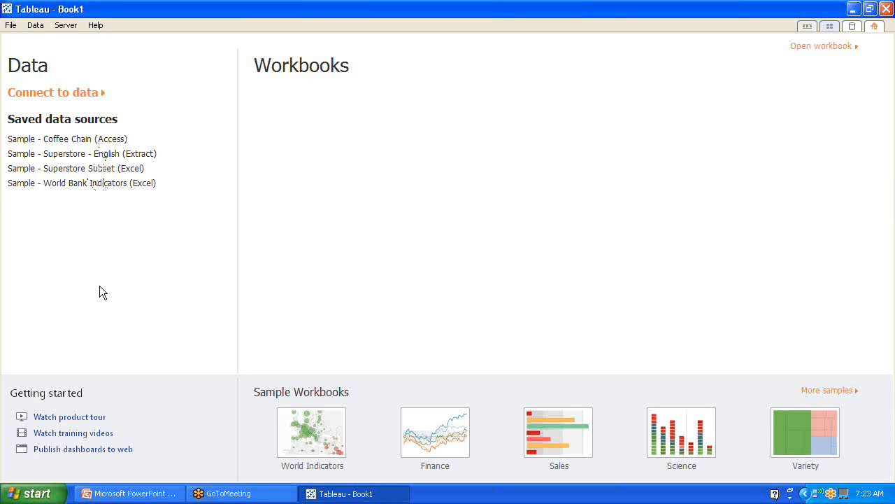
- Start connecting to data and look through the available file and server source types
left_click(50, 94)
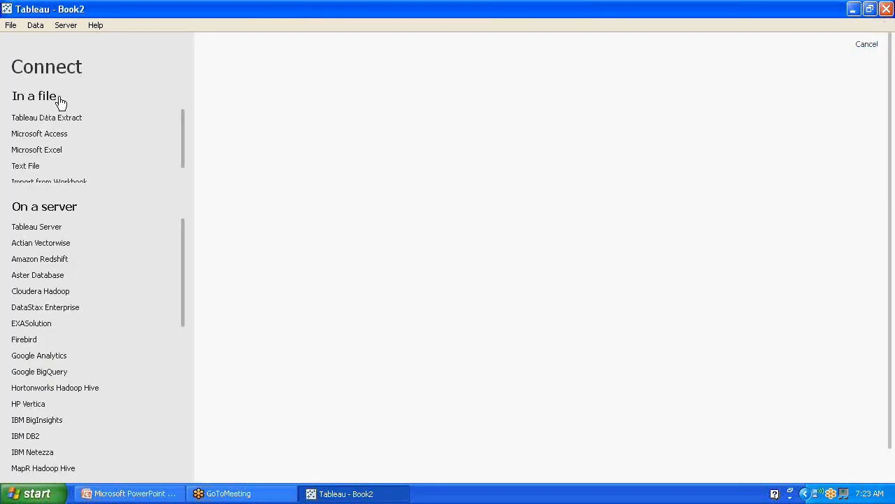
mouse_move(182, 137)
left_mouse_down()
mouse_move(182, 173)
mouse_move(183, 111)
mouse_move(183, 183)
mouse_move(185, 99)
mouse_move(186, 180)
mouse_move(186, 106)
mouse_move(186, 160)
mouse_move(185, 146)
left_mouse_up()
left_click_drag(183, 142, 183, 116)
scroll(183, 147, "down", 1)
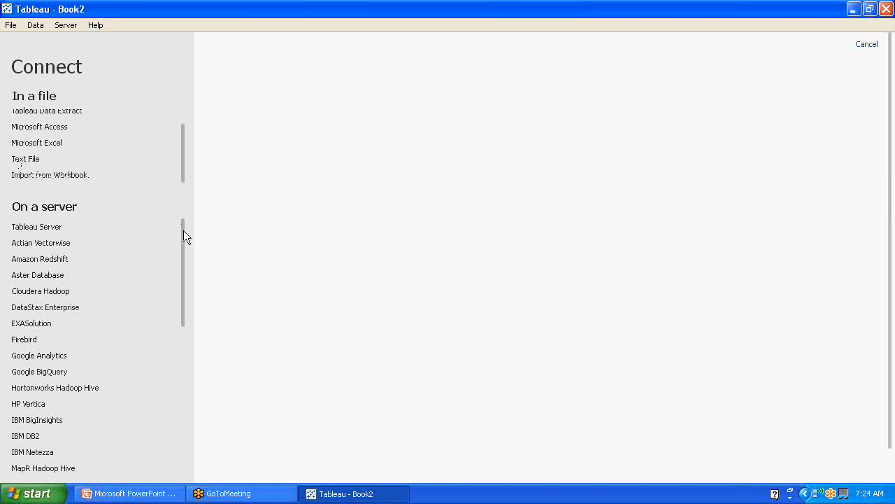
left_click_drag(184, 237, 184, 332)
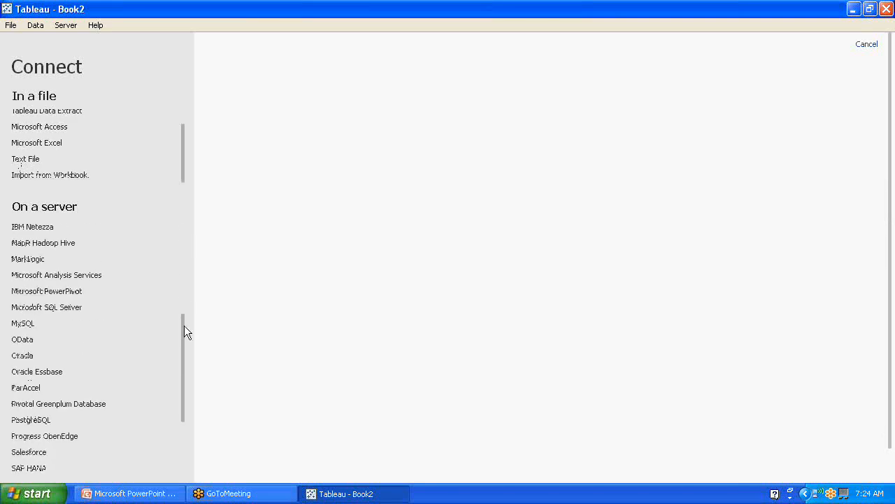
- Examine the connection forms for Oracle, MySQL and Microsoft SQL Server
left_click(22, 357)
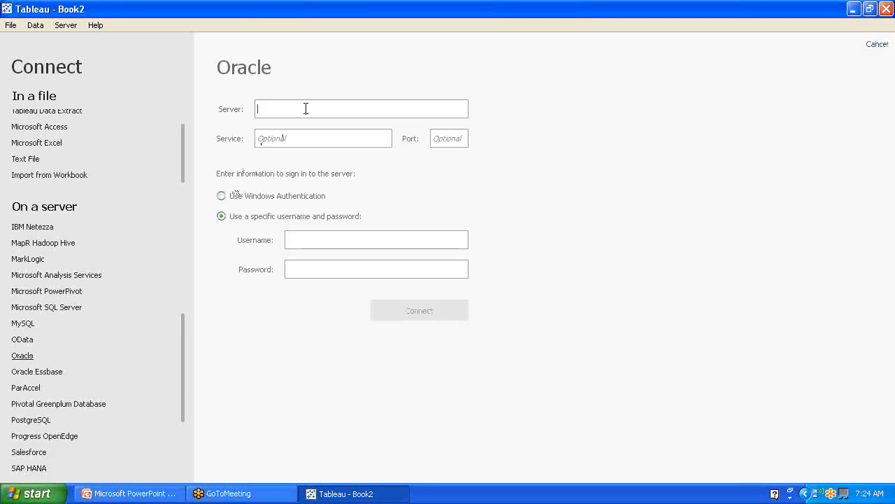
left_click(307, 139)
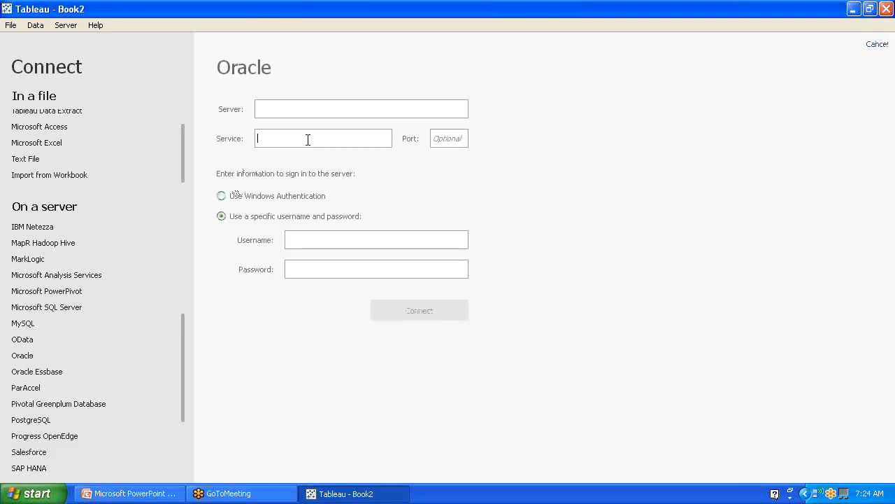
left_click(379, 243)
left_click(367, 275)
left_click(39, 323)
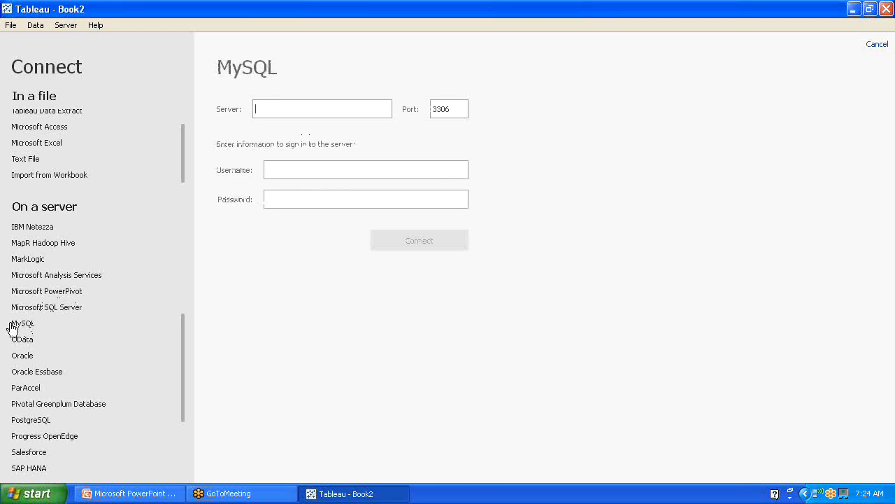
left_click(41, 309)
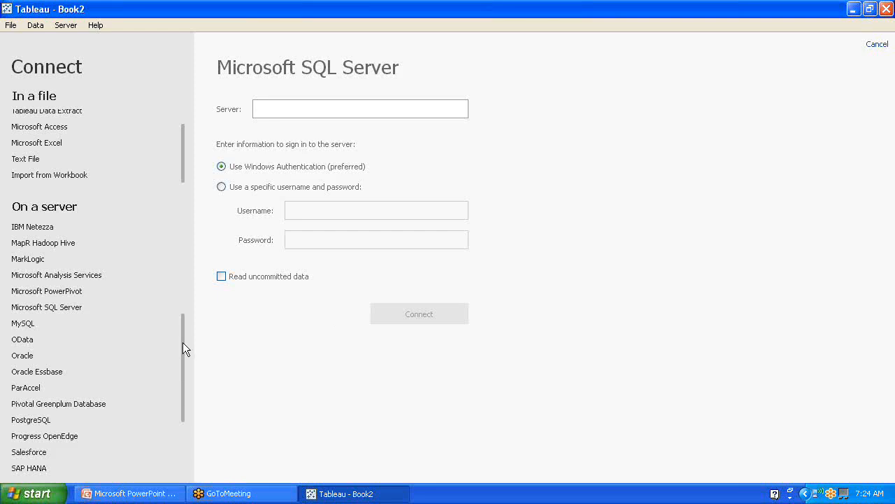
- View the Oracle Essbase connection settings and close them without connecting
left_click_drag(182, 342, 179, 400)
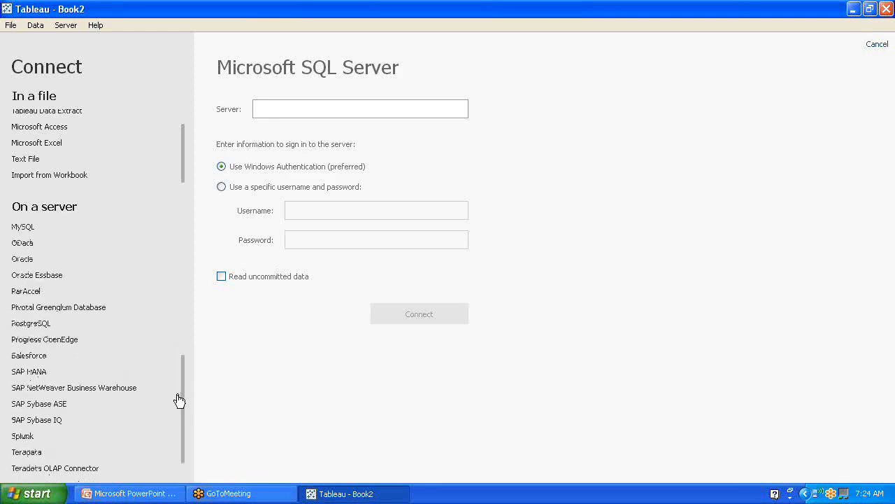
left_click(28, 275)
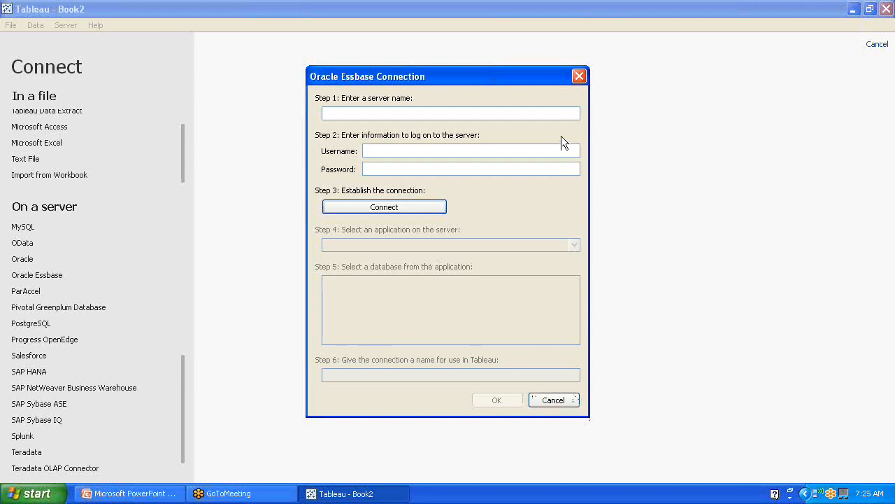
left_click(582, 78)
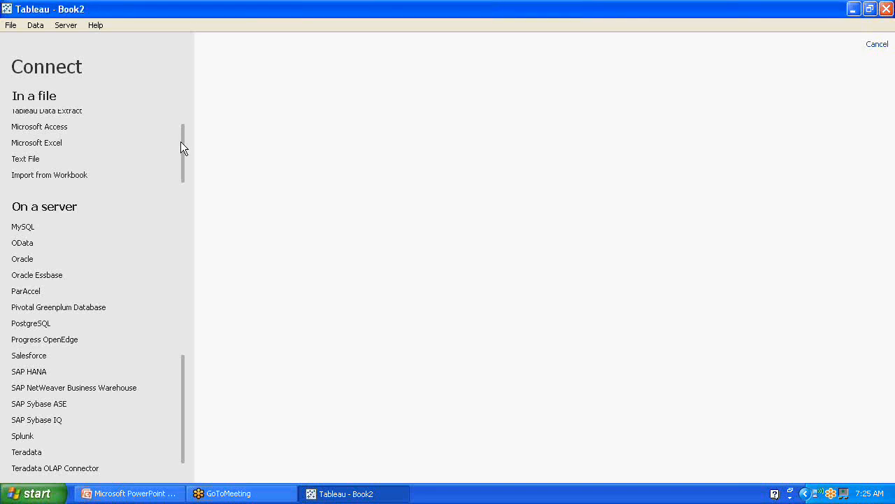
- Connect to the Microsoft Excel workbook Superstore Sales Training in the Data folder
mouse_move(181, 143)
left_mouse_down()
mouse_move(182, 97)
mouse_move(183, 149)
left_mouse_up()
left_click(42, 144)
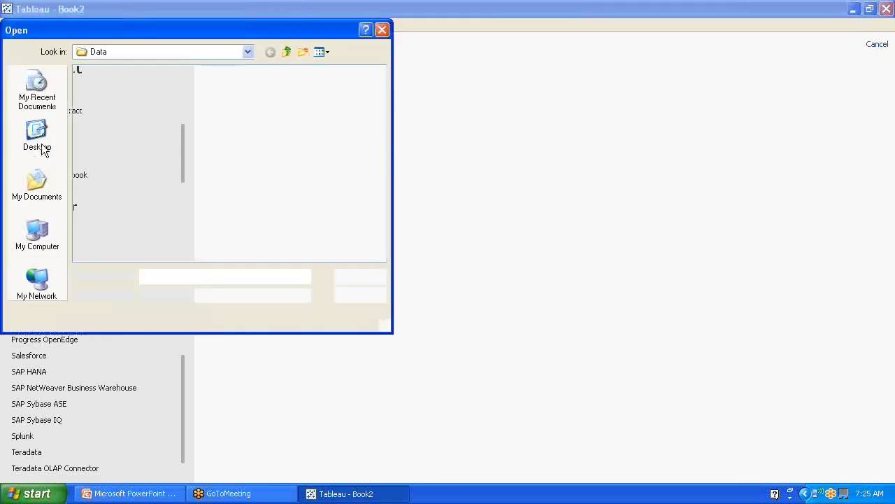
left_click(248, 51)
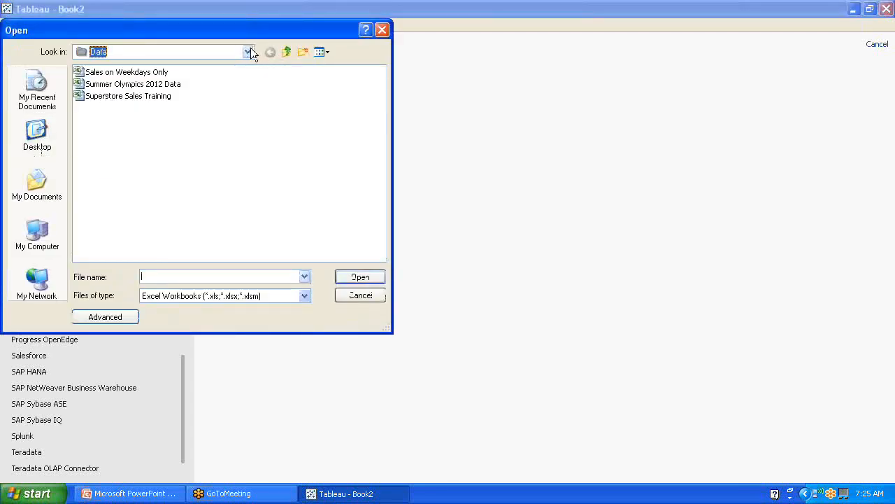
left_click(145, 177)
left_click(132, 96)
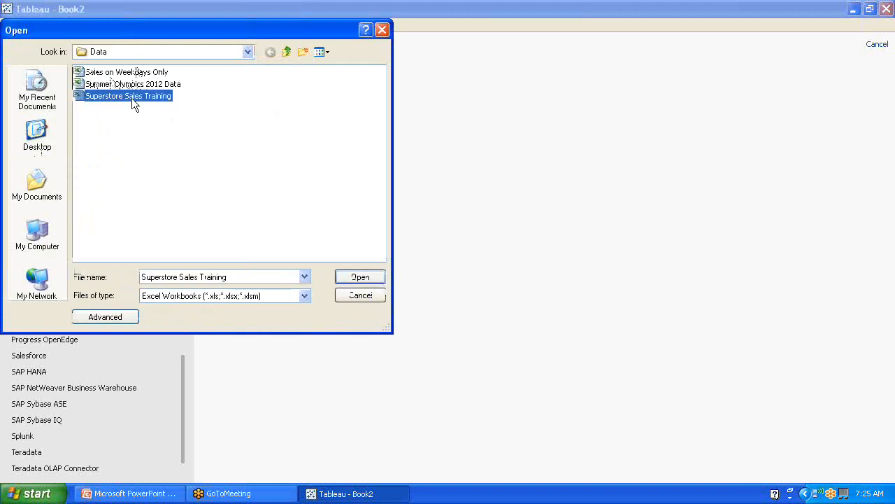
left_click(360, 277)
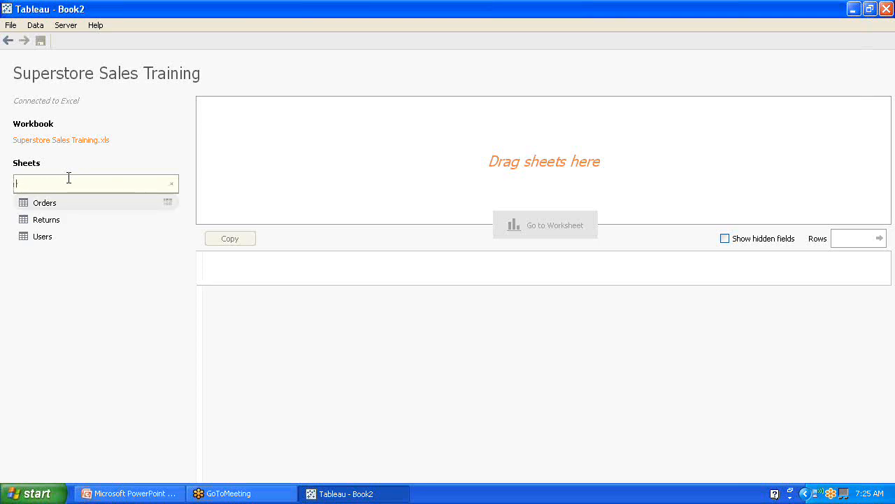
- Search the workbook's sheet list for "re" and clear the search
type("re")
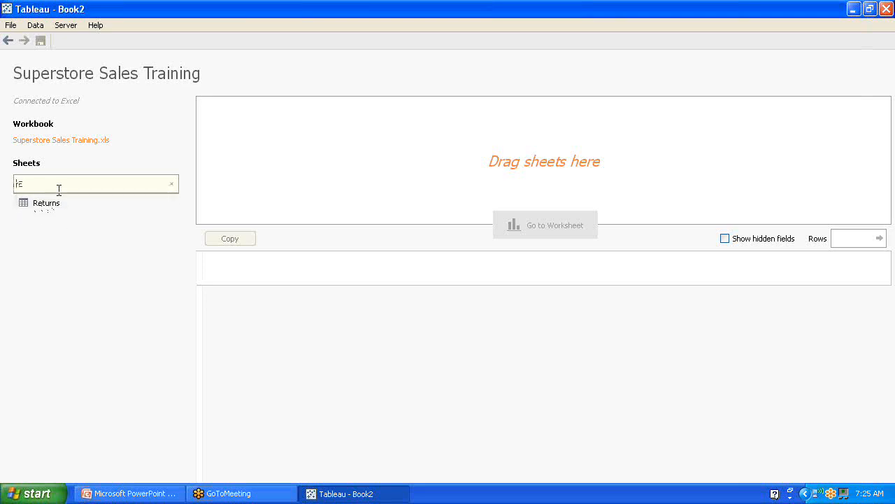
key("BackSpace")
key("BackSpace")
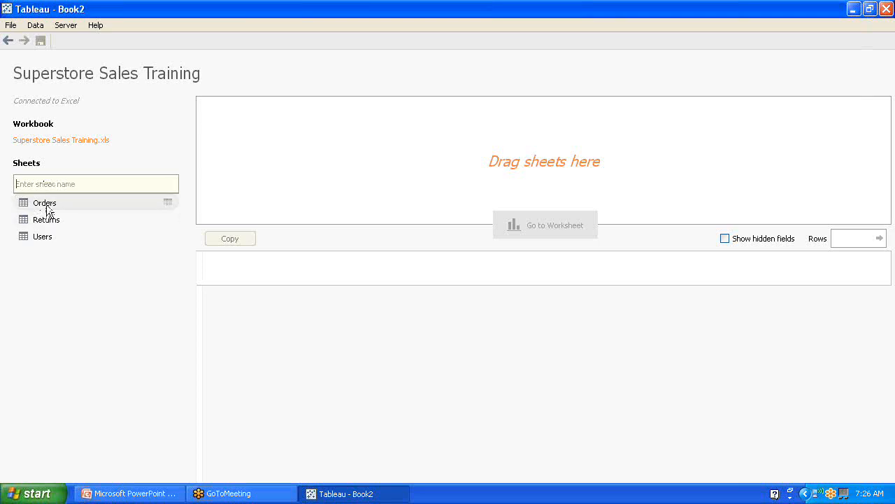
- Add the Orders sheet to the data source and go to the worksheet
left_click_drag(50, 205, 372, 140)
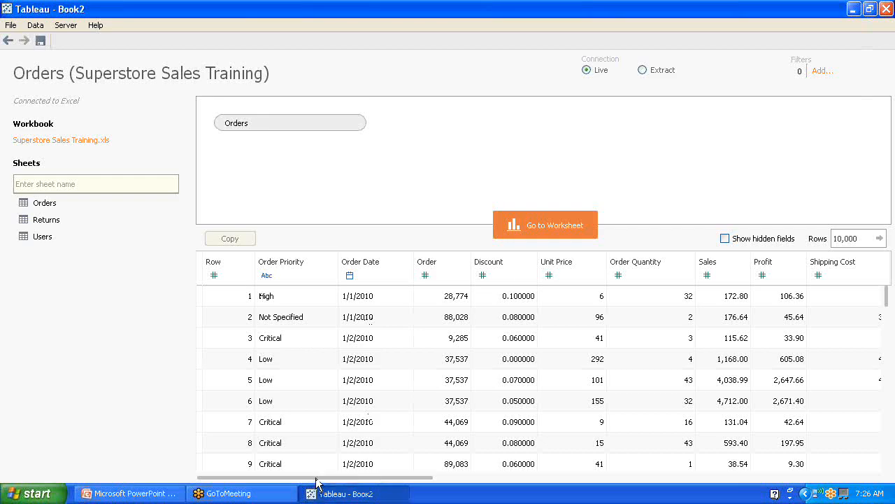
left_click_drag(318, 480, 763, 479)
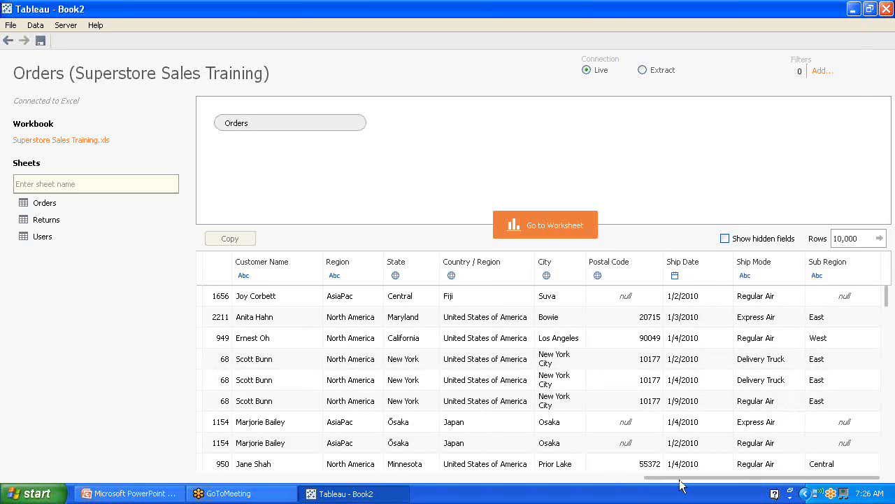
left_click_drag(664, 478, 278, 323)
left_click(507, 225)
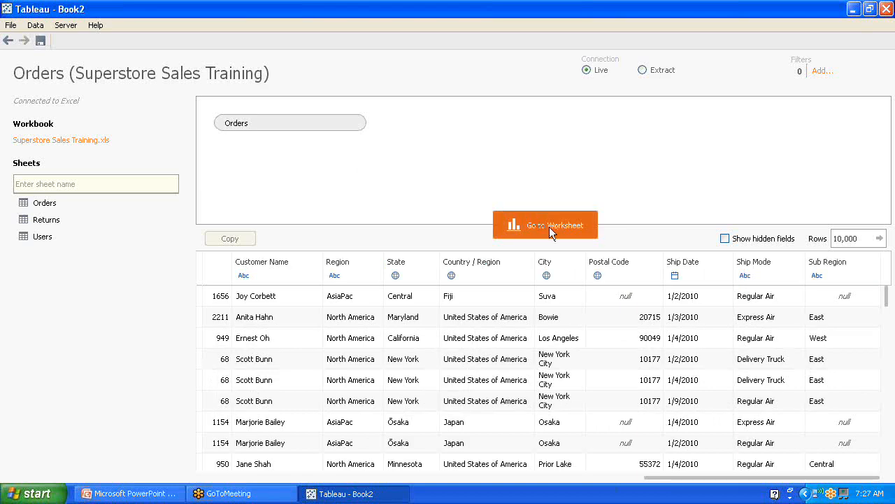
left_click(549, 227)
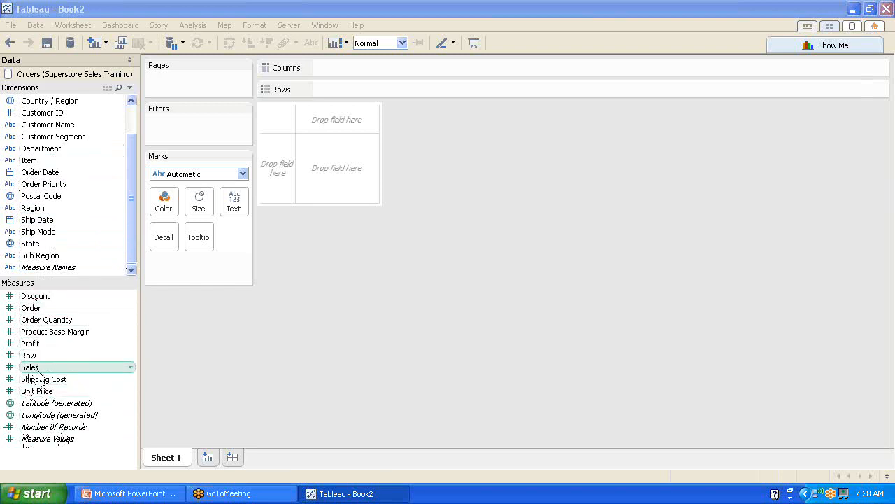
- Move the Order and Row fields from the measures to the dimensions
left_click_drag(32, 308, 44, 140)
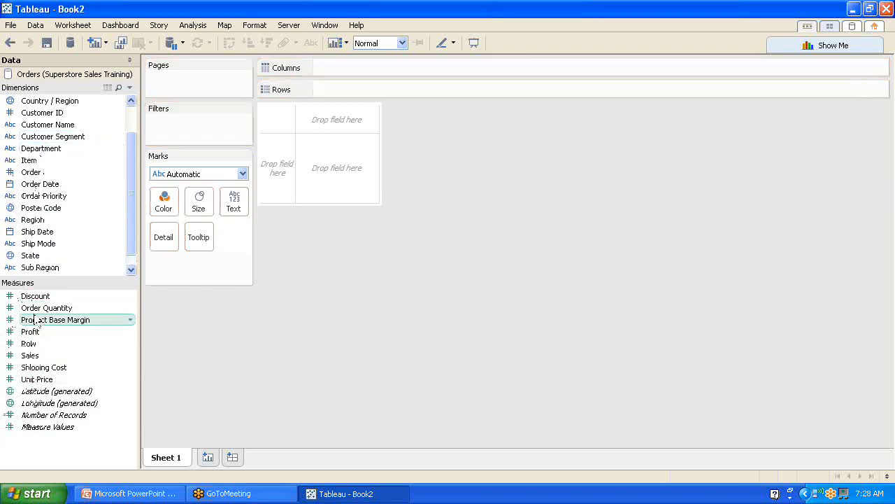
left_click_drag(28, 348, 33, 147)
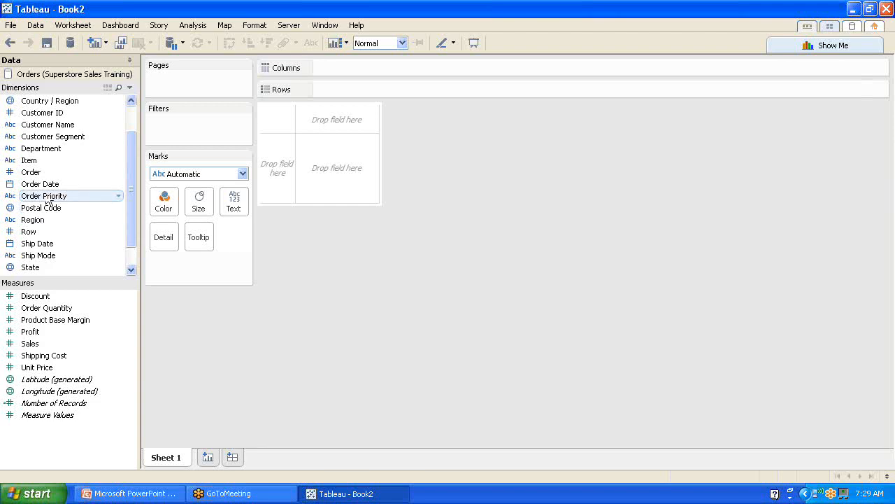
- Open the default number format of the Profit measure and choose Currency (Custom)
right_click(32, 333)
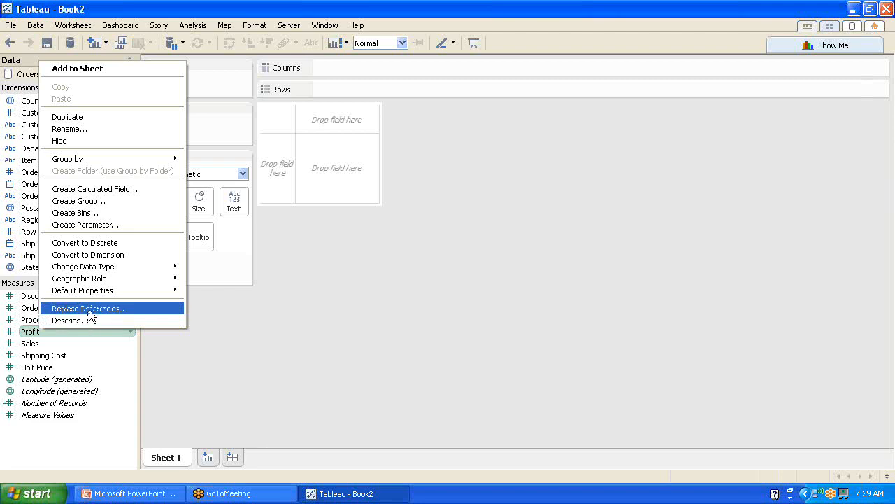
mouse_move(101, 293)
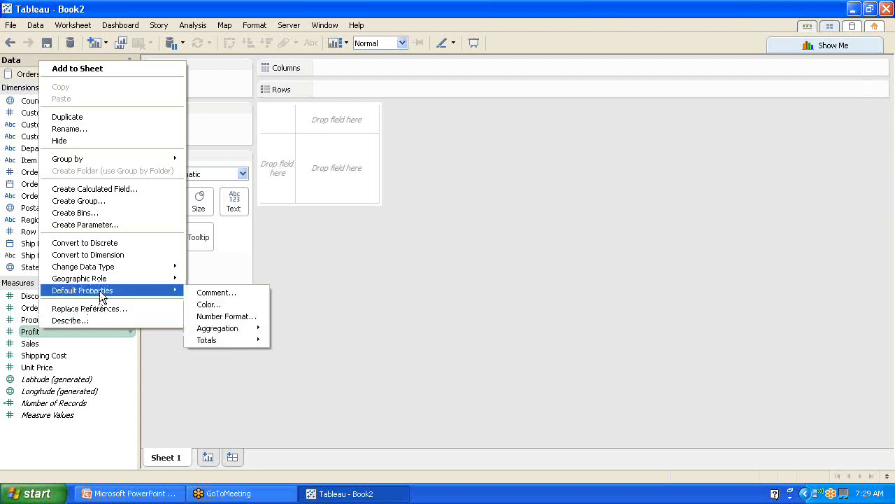
mouse_move(229, 333)
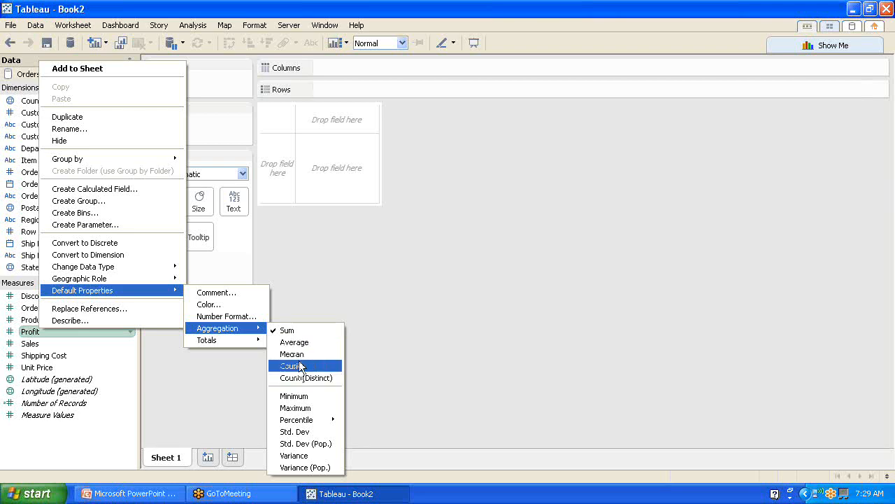
left_click(251, 317)
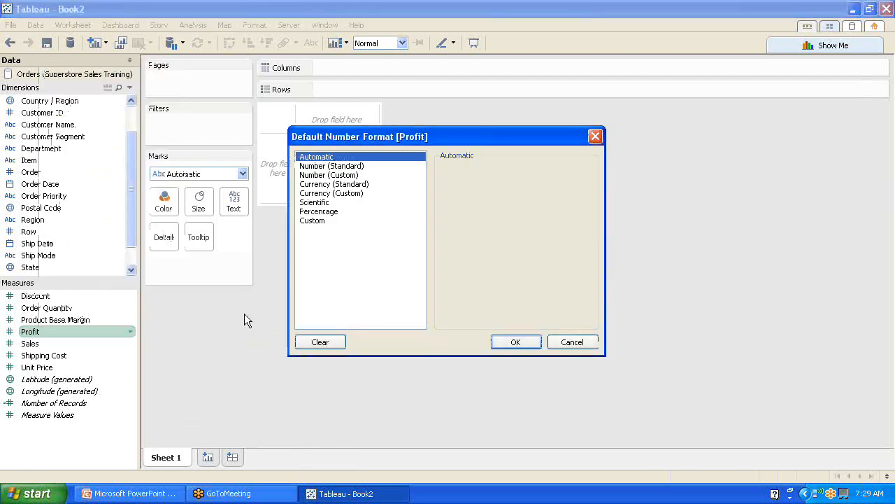
left_click(321, 167)
left_click(319, 175)
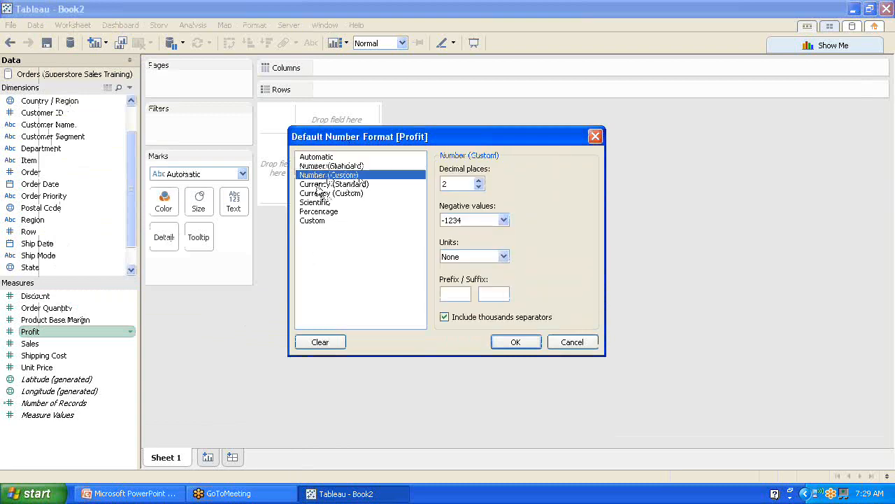
left_click(320, 184)
left_click(322, 194)
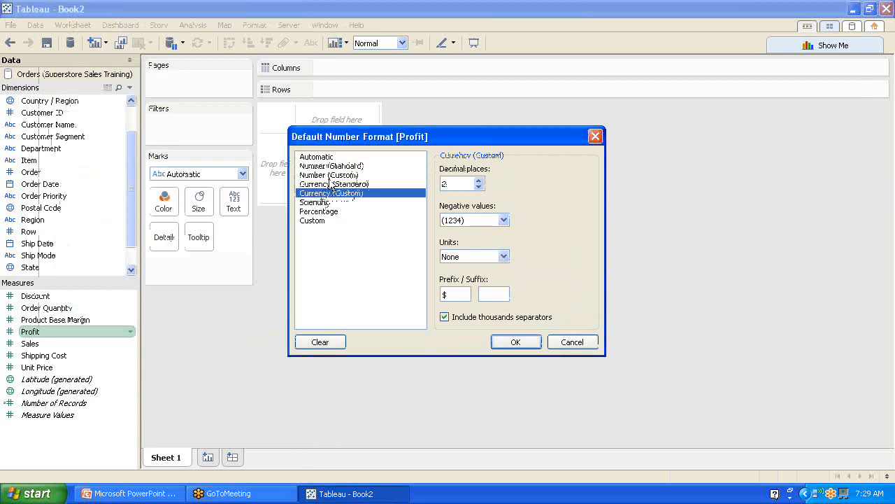
- Set Profit's custom currency format to 0 decimal places, keeping negative values as (1234) and no units, and apply it
left_click_drag(461, 182, 419, 190)
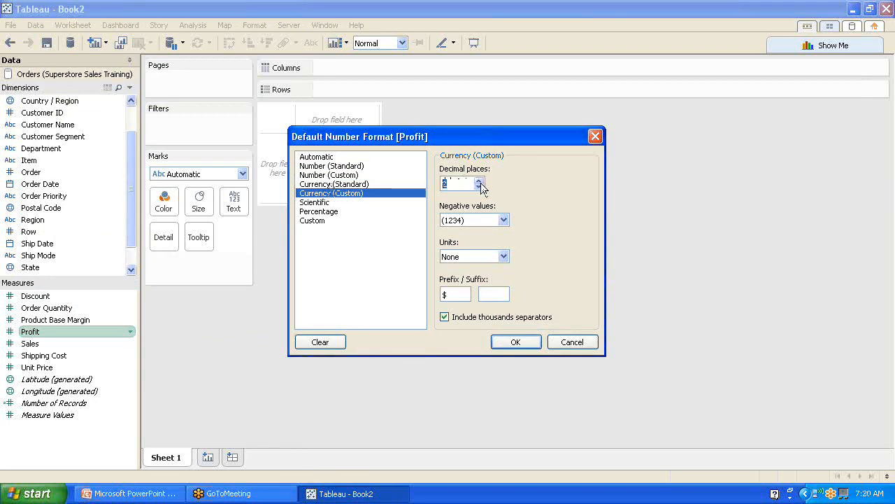
type("0")
left_click(504, 255)
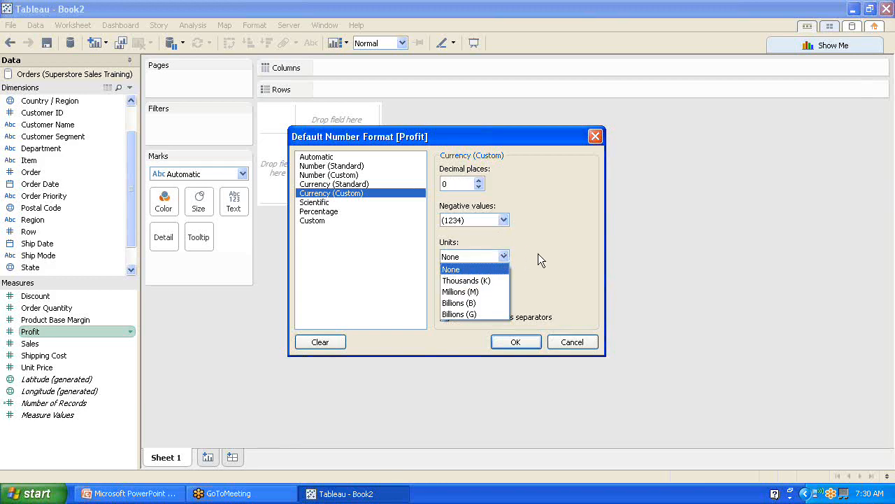
left_click(538, 254)
left_click(504, 220)
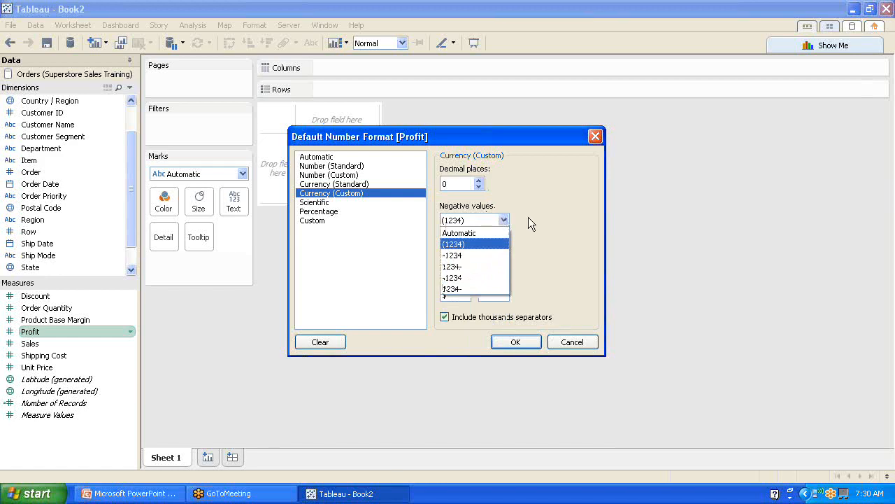
left_click(530, 219)
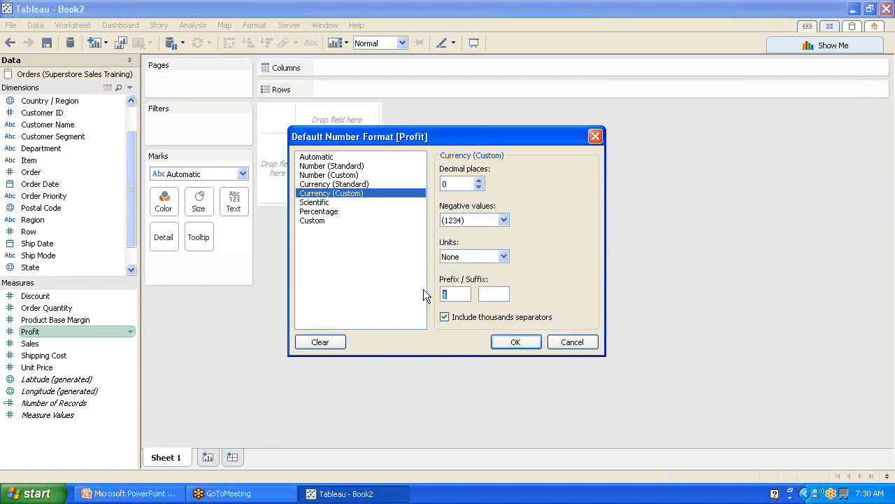
left_click(495, 294)
left_click(513, 340)
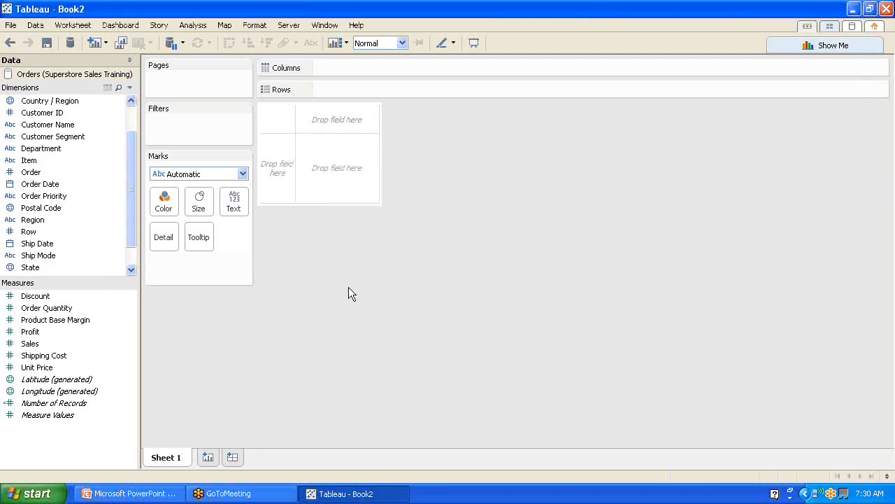
right_click(40, 329)
mouse_move(96, 281)
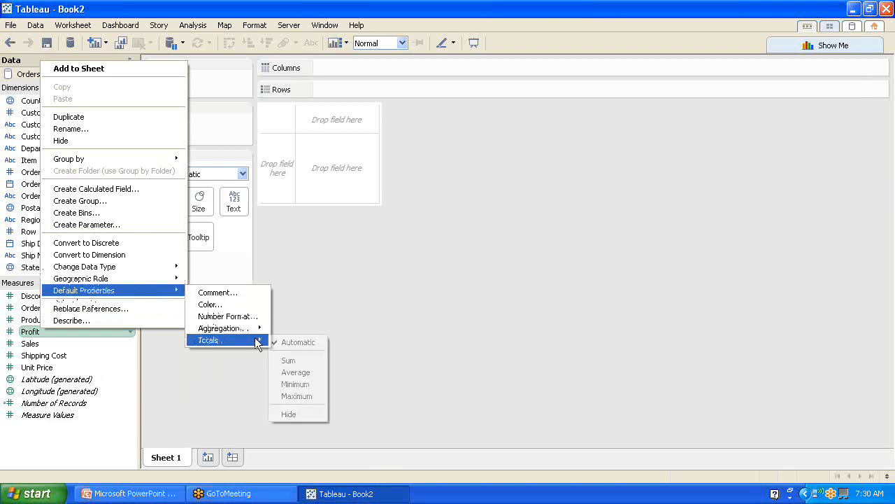
left_click(443, 289)
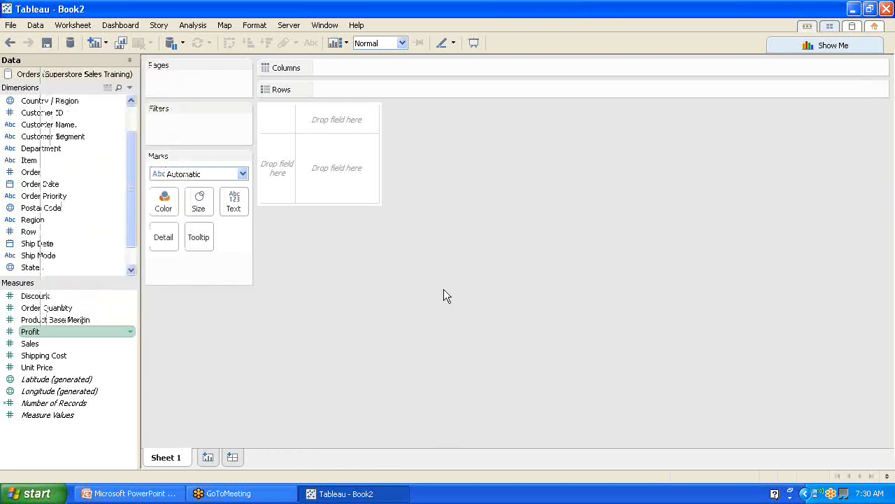
- Rename Sheet 1 to "Sales By Department"
double_click(166, 458)
type("Sales")
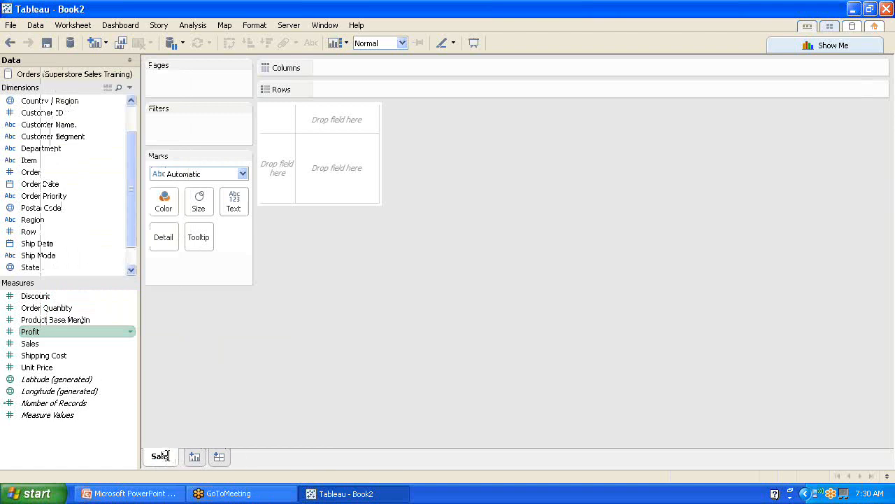
key("Return")
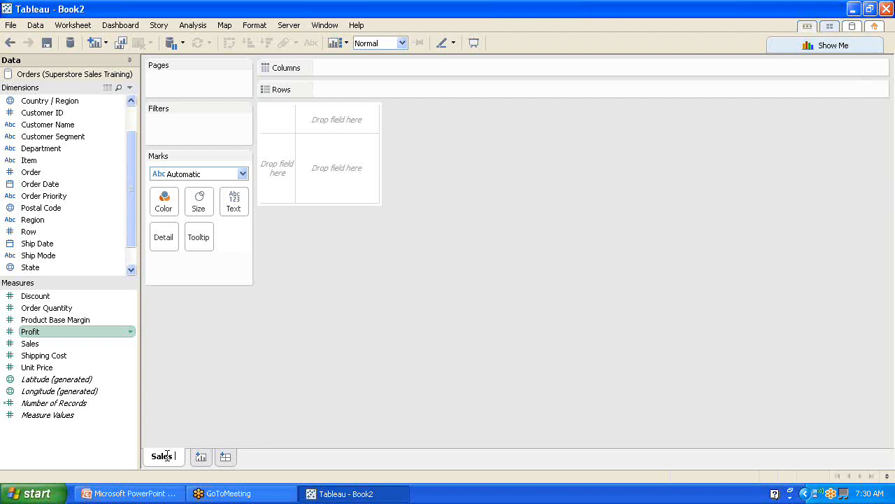
type("By")
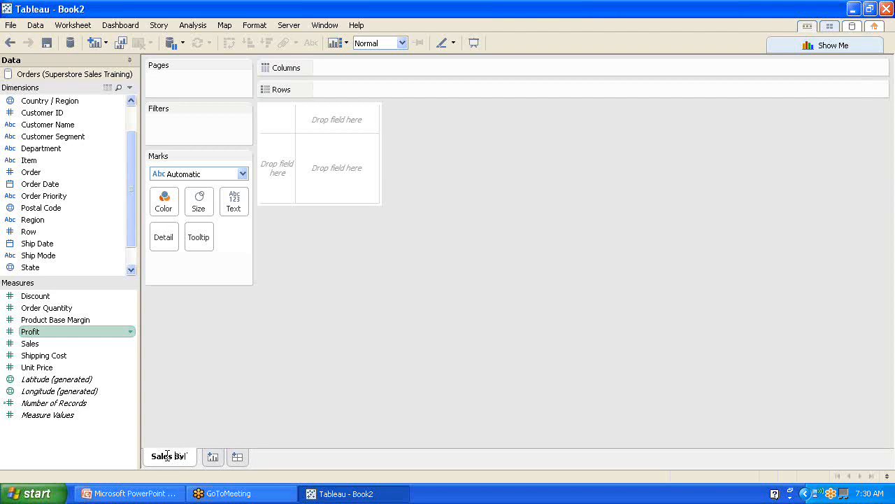
type(" Department")
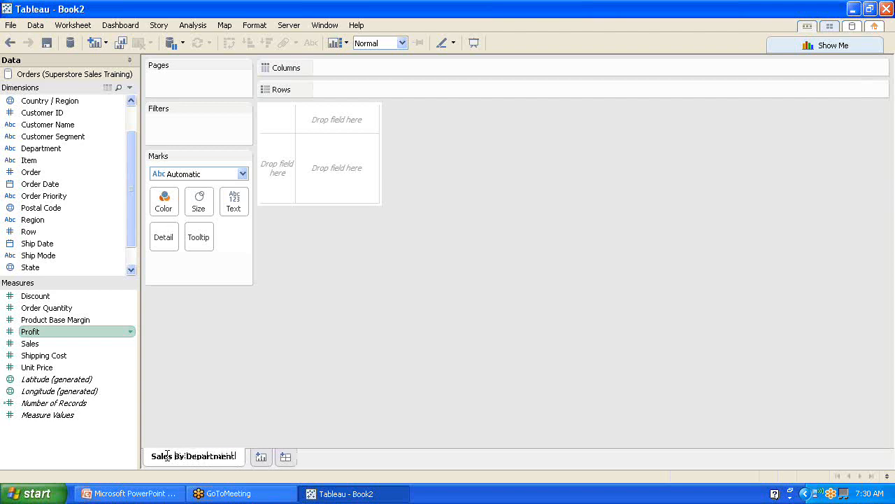
right_click(204, 456)
left_click(340, 379)
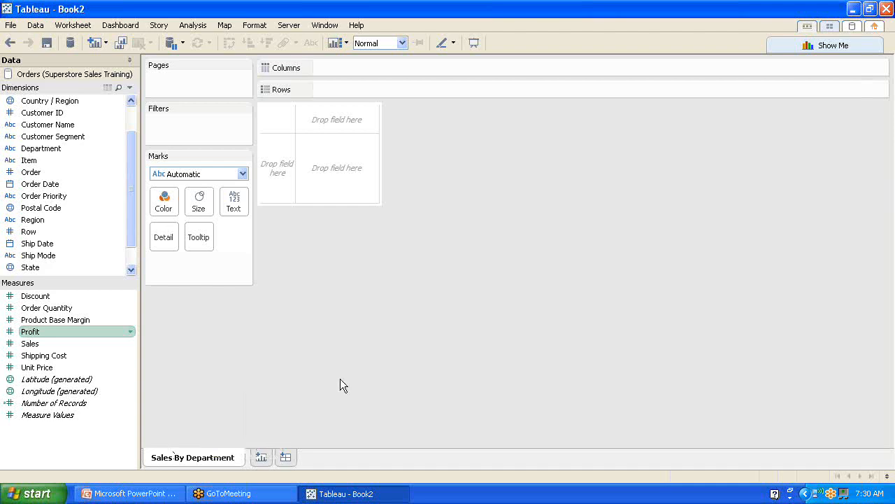
- Color the Sales By Department sheet tab blue
right_click(204, 460)
mouse_move(246, 436)
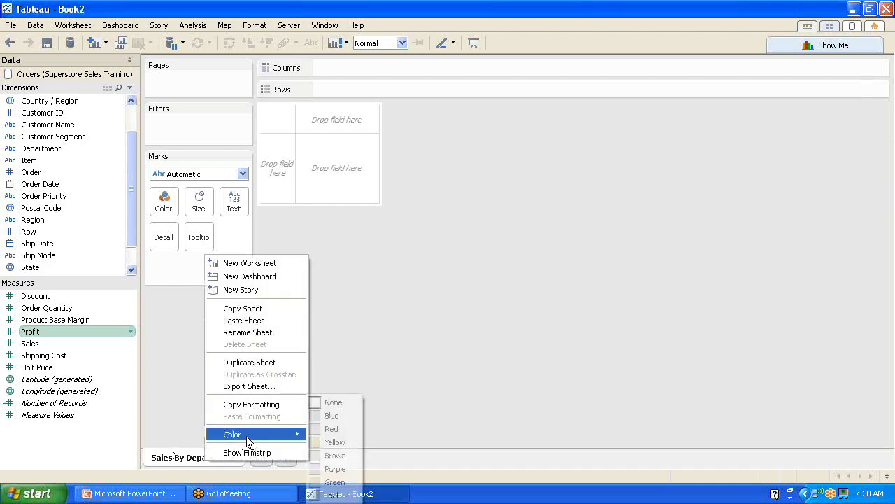
left_click(332, 416)
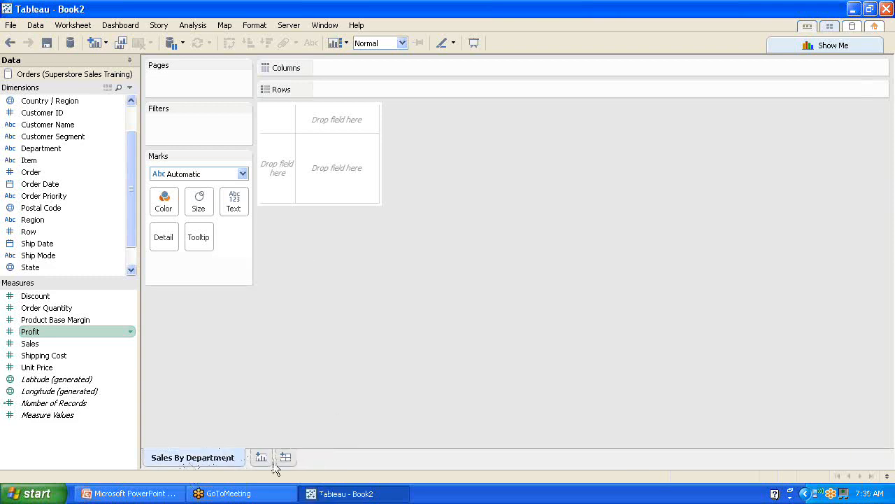
- Add a new worksheet and name it "Sales By Segment"
left_click(263, 458)
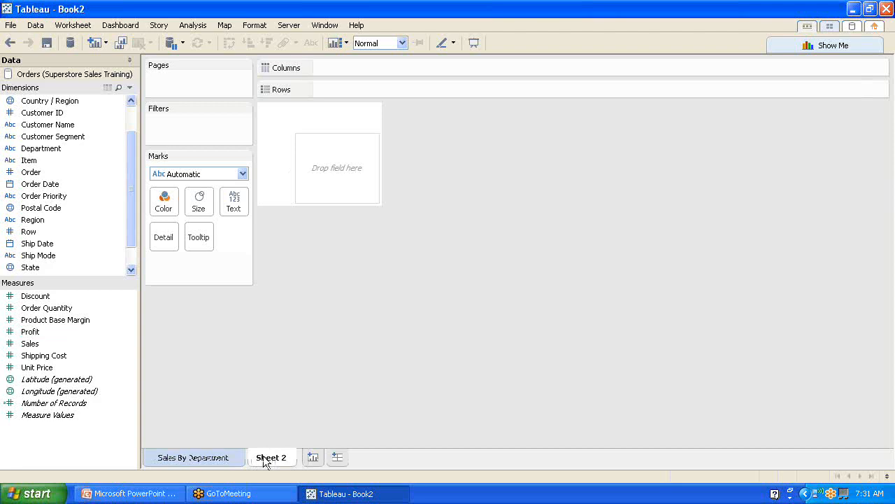
double_click(270, 459)
type("S")
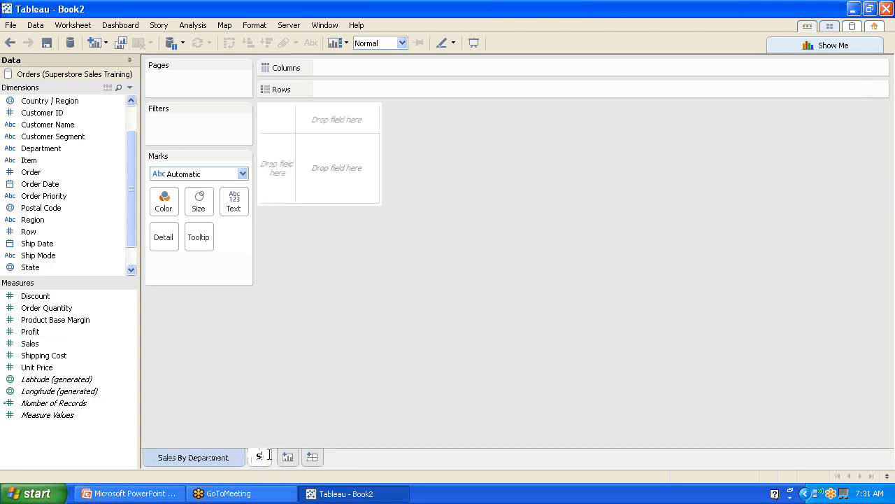
type("ales By")
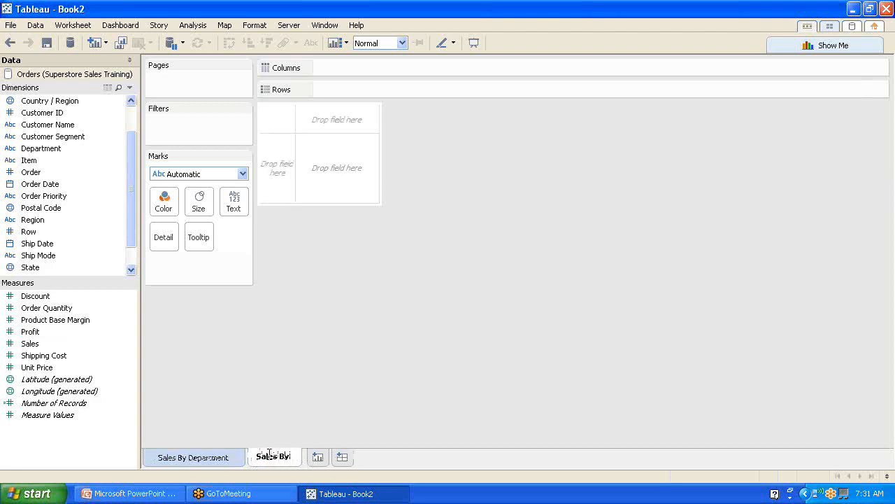
type(" C")
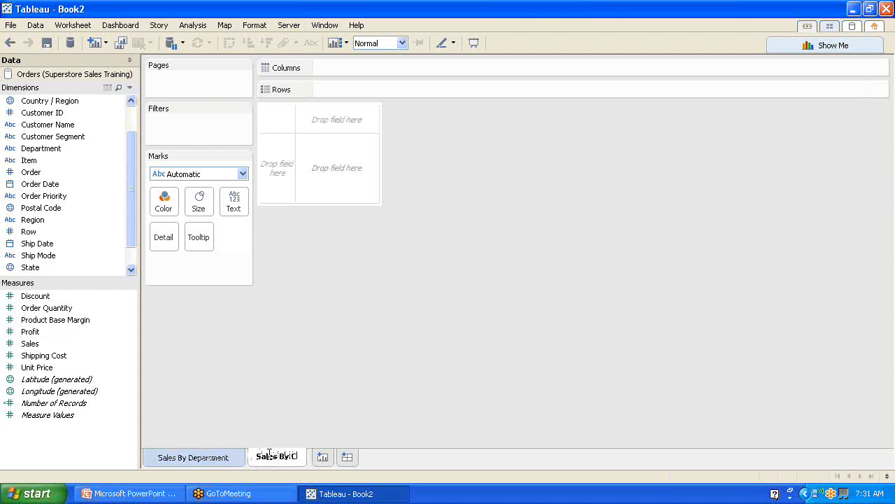
type("a")
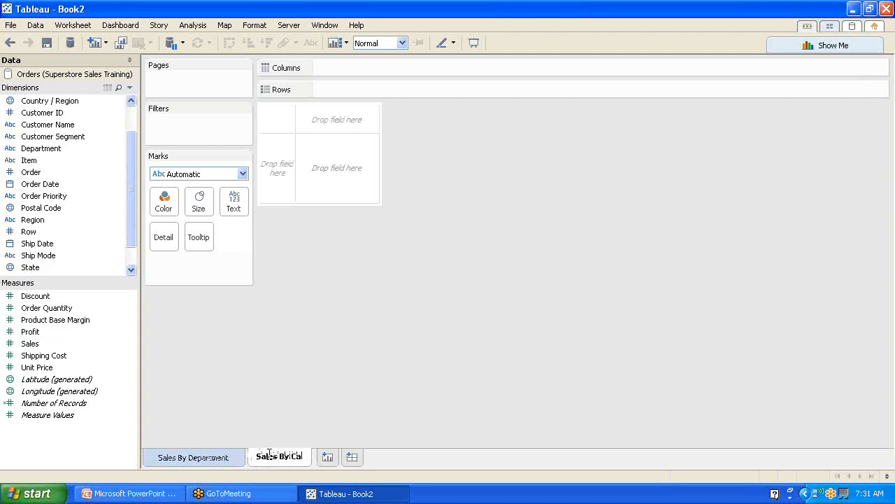
key("BackSpace")
key("BackSpace")
key("BackSpace")
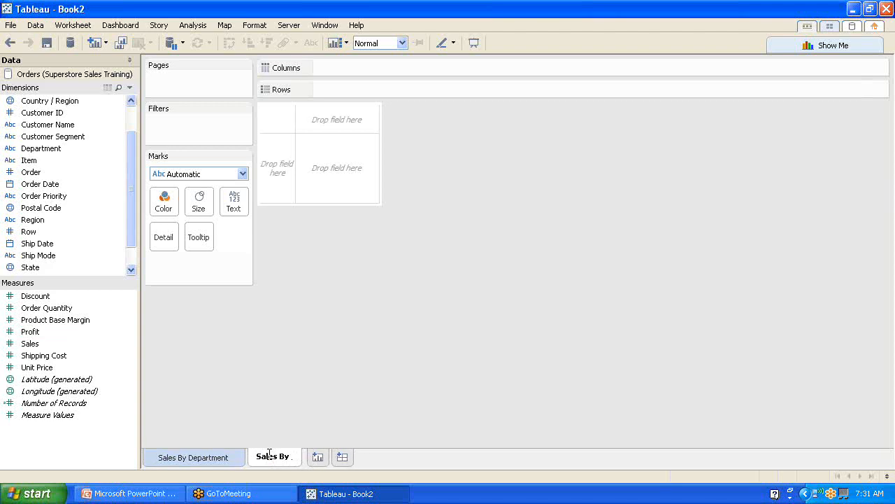
type("Segment")
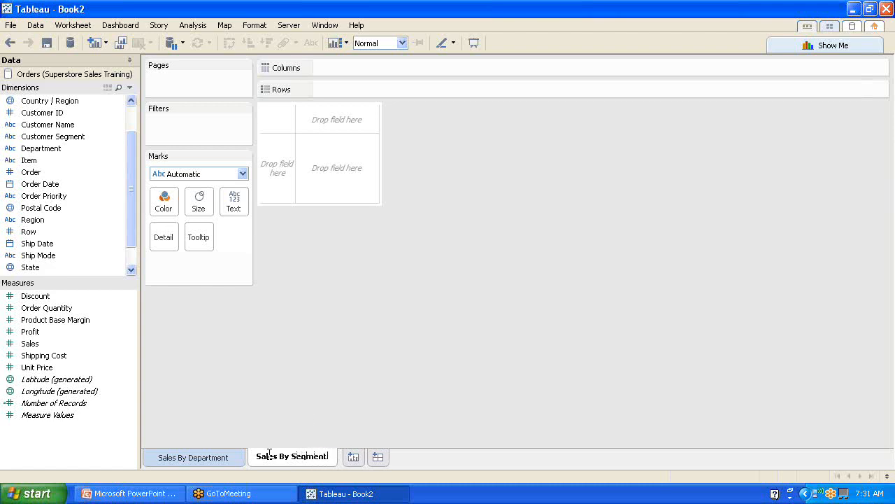
- Color the Sales By Segment sheet tab yellow
right_click(296, 456)
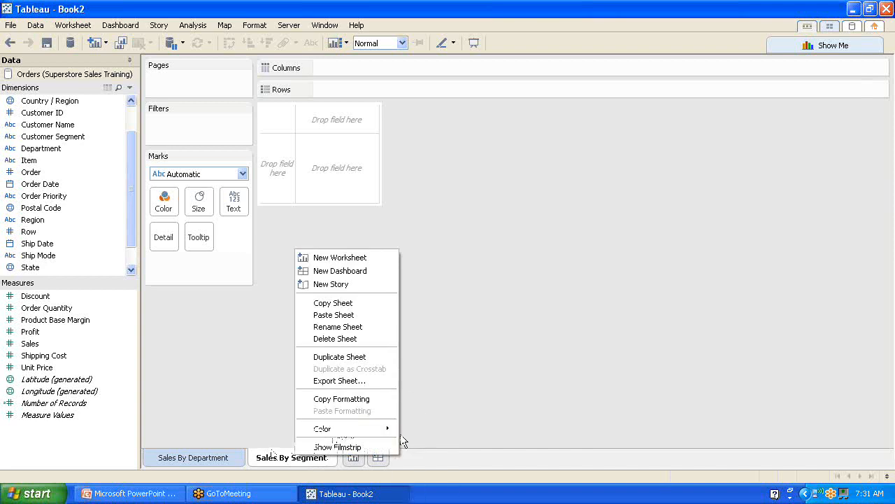
mouse_move(391, 429)
left_click(416, 441)
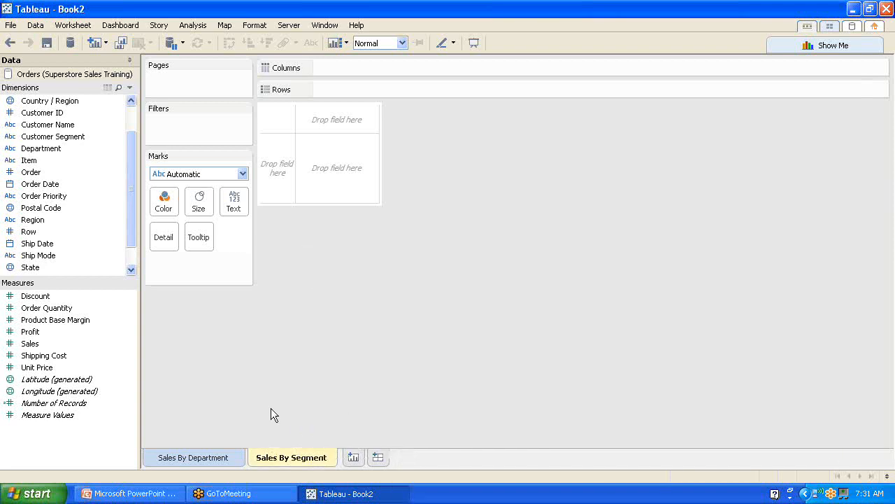
- On the Sales By Department sheet, place Department on the rows and Sales on the columns
left_click(205, 456)
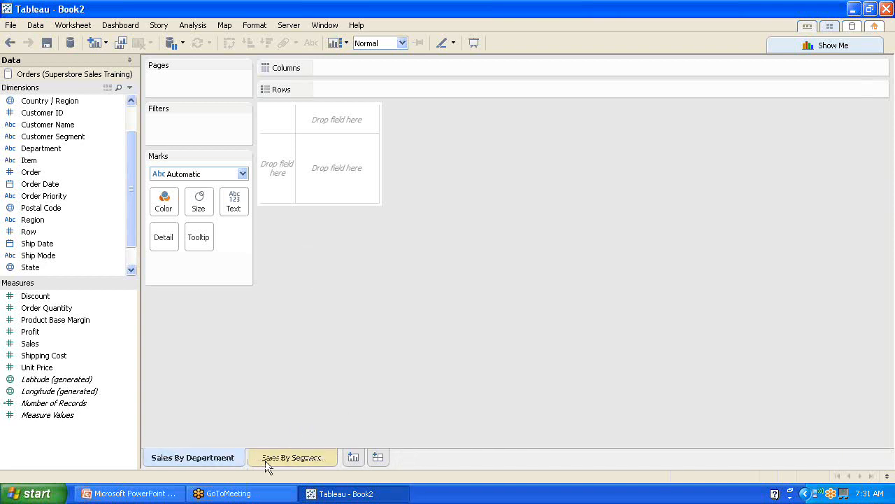
left_click(207, 456)
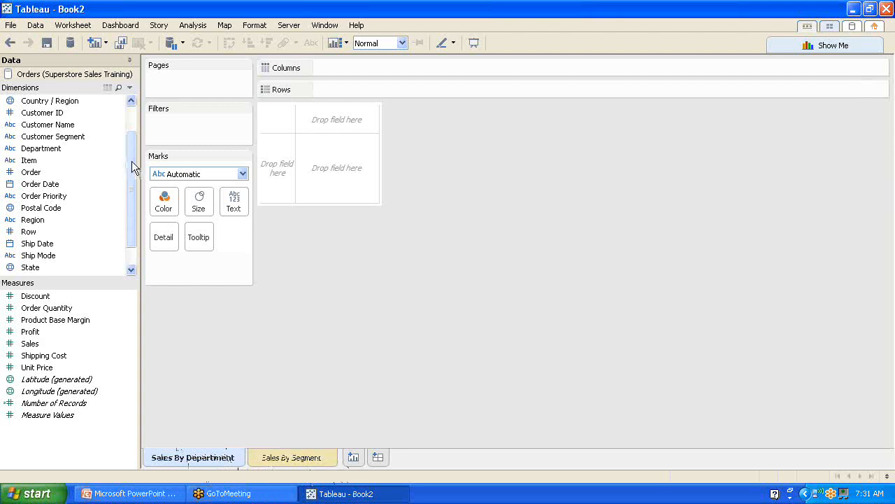
mouse_move(73, 149)
left_mouse_down()
mouse_move(310, 60)
mouse_move(338, 92)
mouse_move(365, 83)
left_mouse_up()
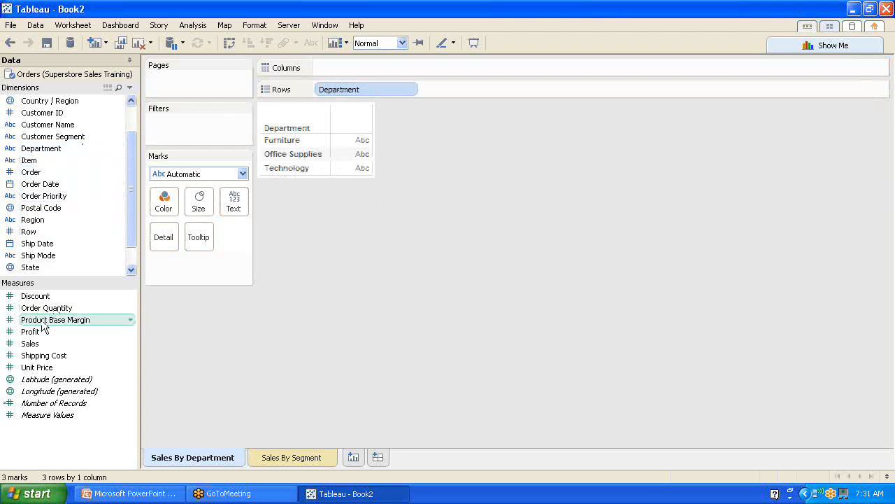
left_click_drag(33, 346, 337, 65)
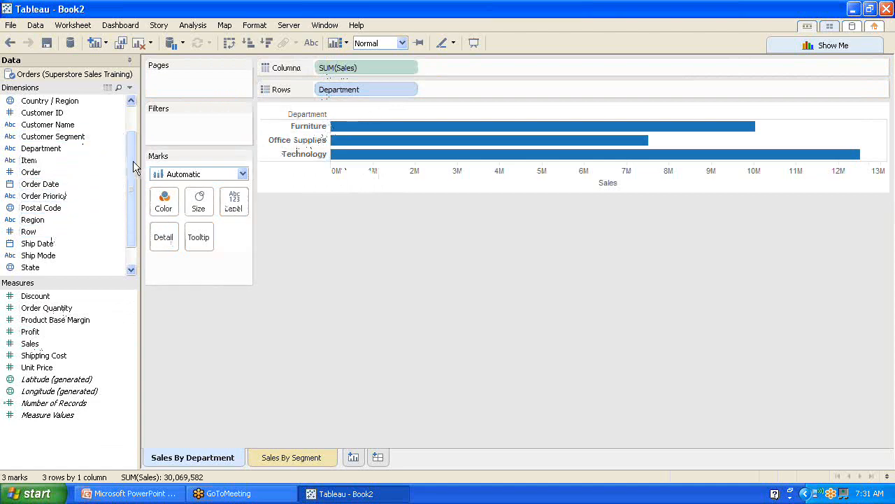
- Add Customer Segment to the rows after Department and color the bars by Profit
left_click(67, 138)
left_click_drag(68, 143, 471, 87)
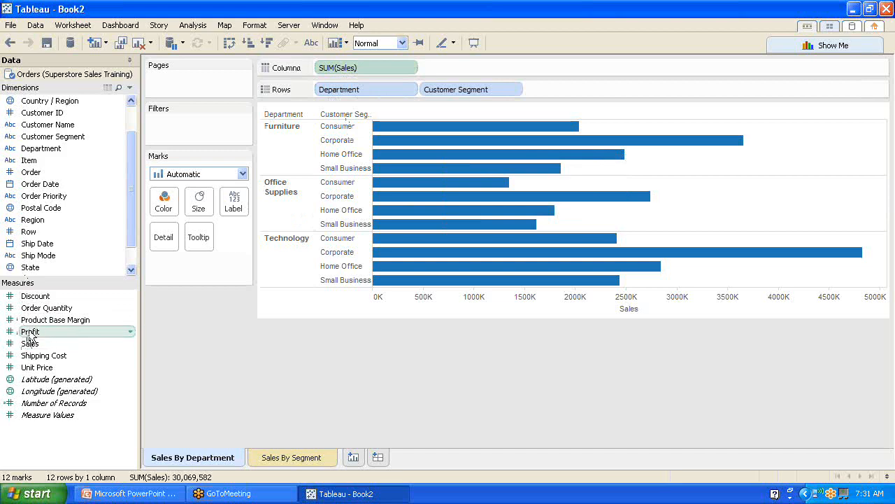
left_click_drag(30, 336, 165, 203)
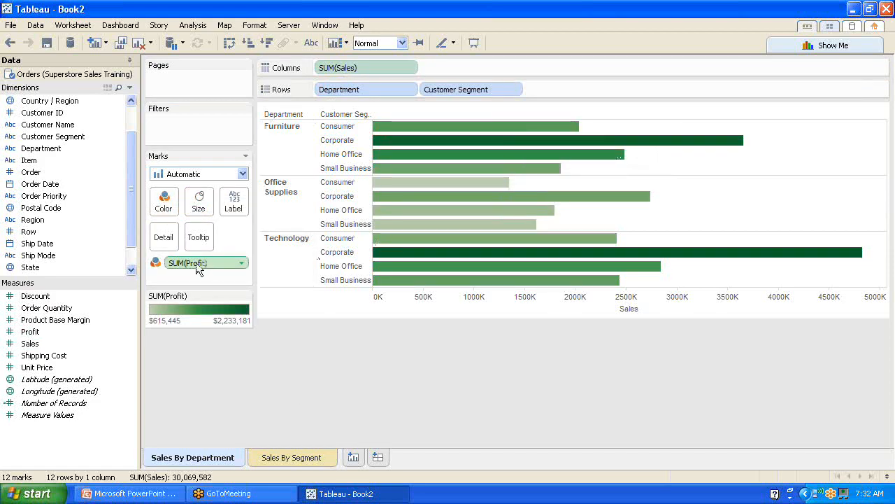
- Change the aggregation of the Profit color field to Average
left_click(239, 264)
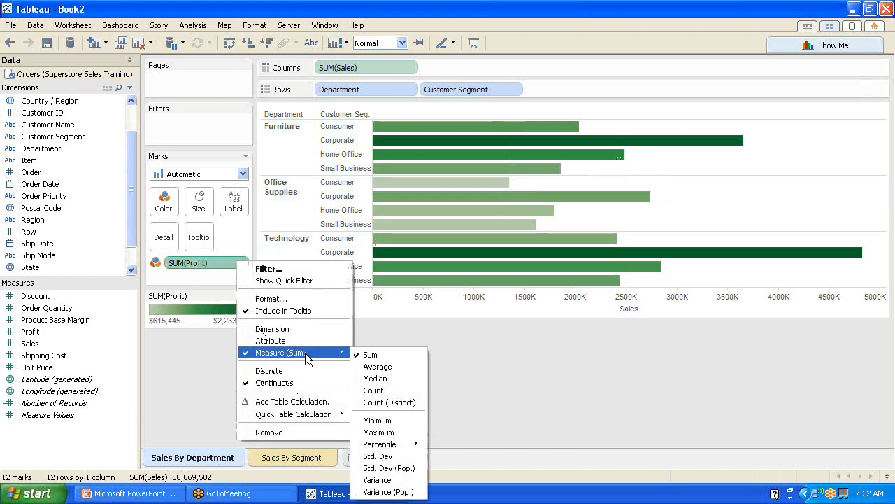
mouse_move(341, 354)
left_click(372, 368)
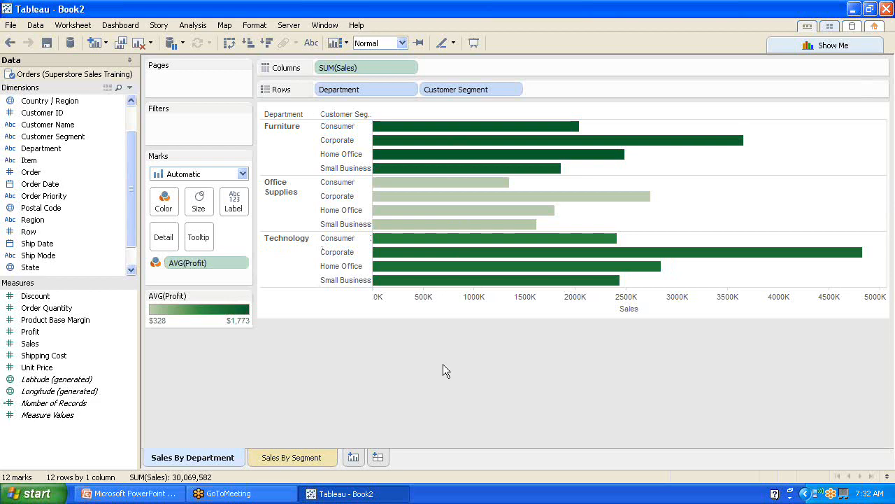
- View the Orders data source's underlying rows, check the Customer Segment and Department columns, and close the data view
right_click(56, 75)
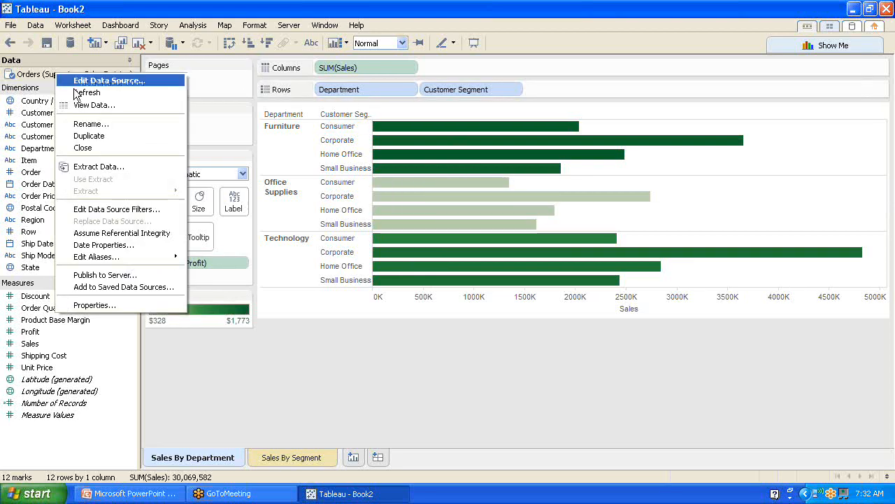
left_click(93, 107)
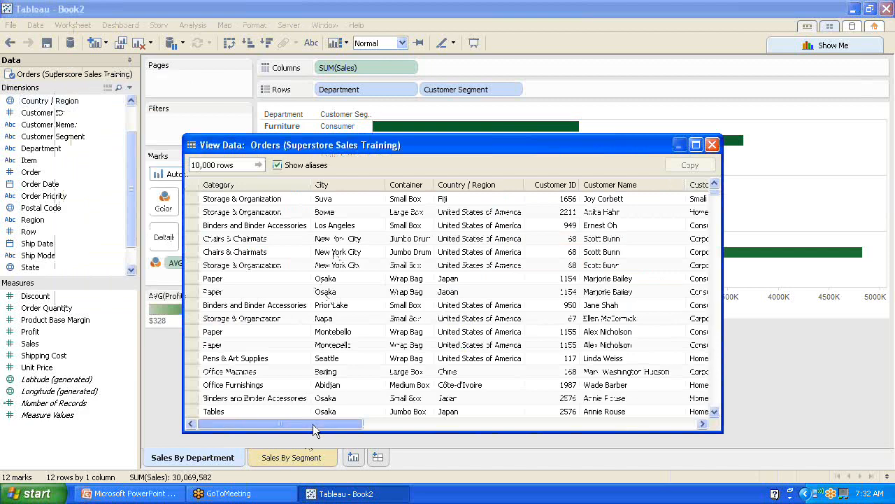
left_click_drag(313, 424, 376, 425)
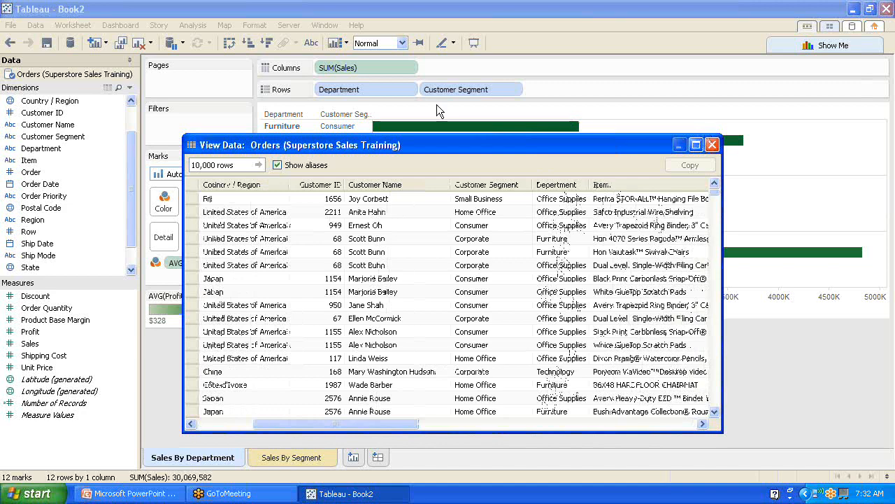
left_click(713, 146)
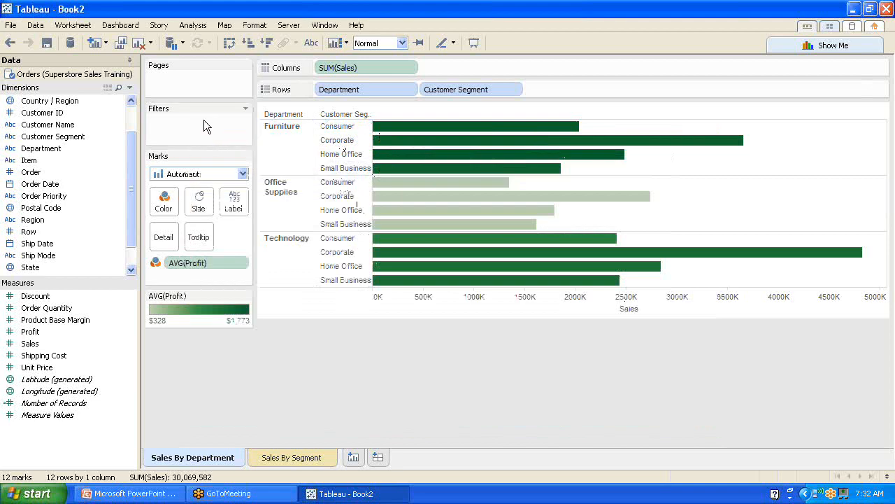
- Try sorting Customer Segment in ascending and descending order, and clear the sort
left_click(365, 113)
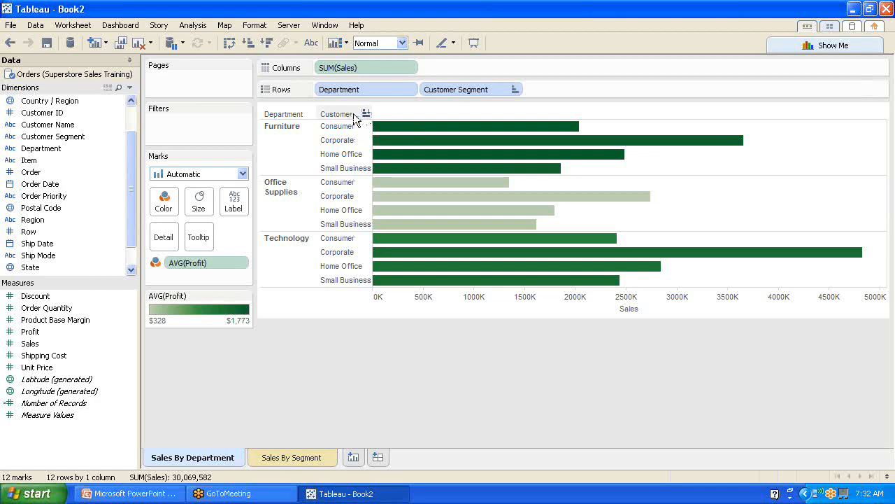
left_click(366, 113)
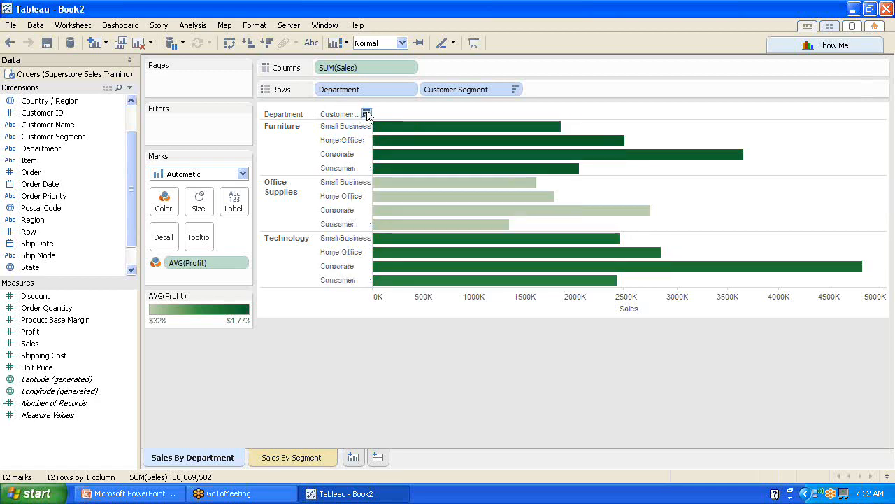
left_click(365, 114)
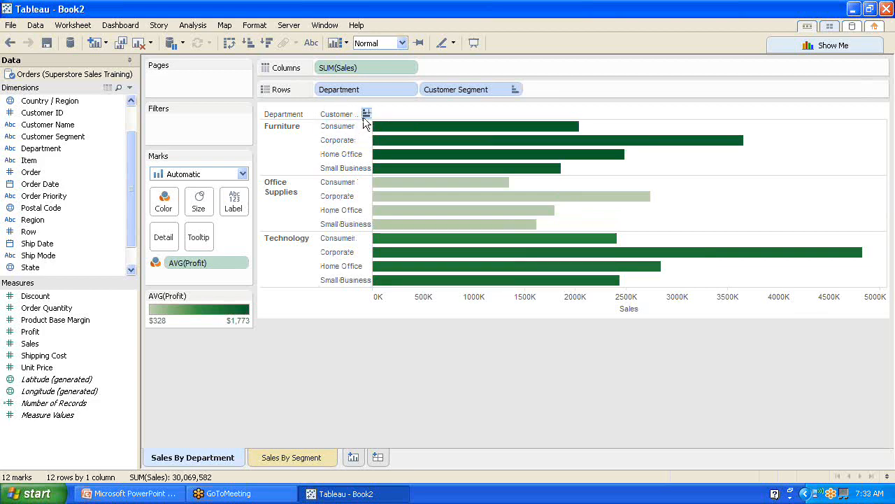
left_click(366, 113)
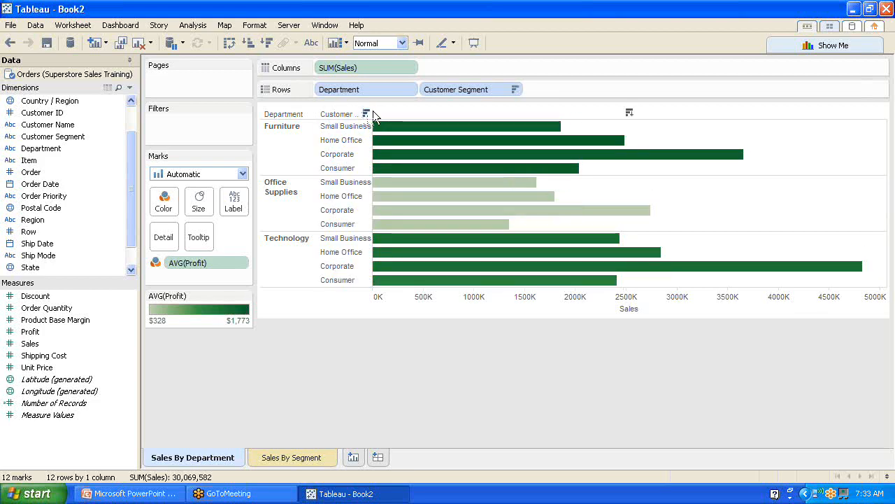
right_click(493, 92)
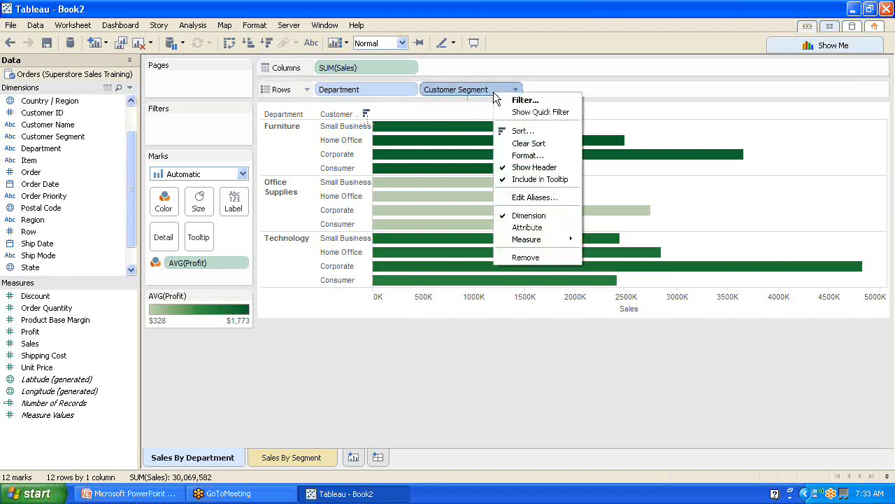
left_click(530, 144)
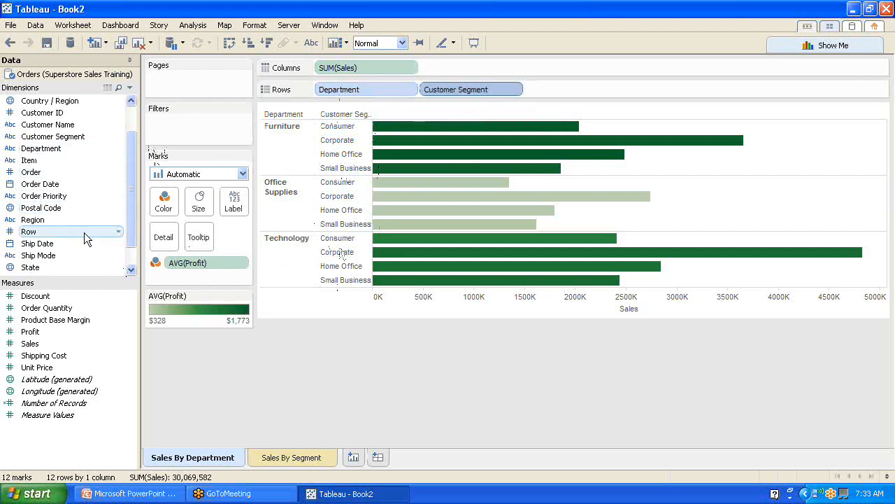
- Filter the Sales By Department sheet by Region using all values and show Region as a quick filter
left_click_drag(40, 225, 178, 124)
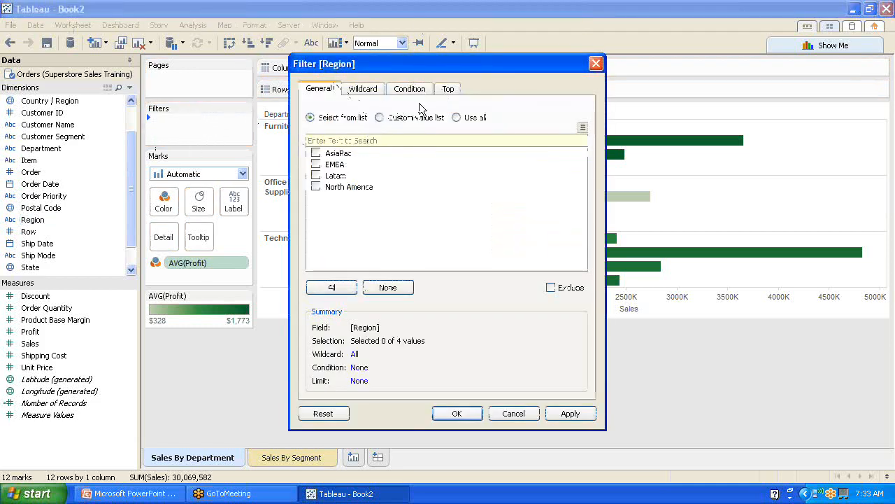
left_click(363, 93)
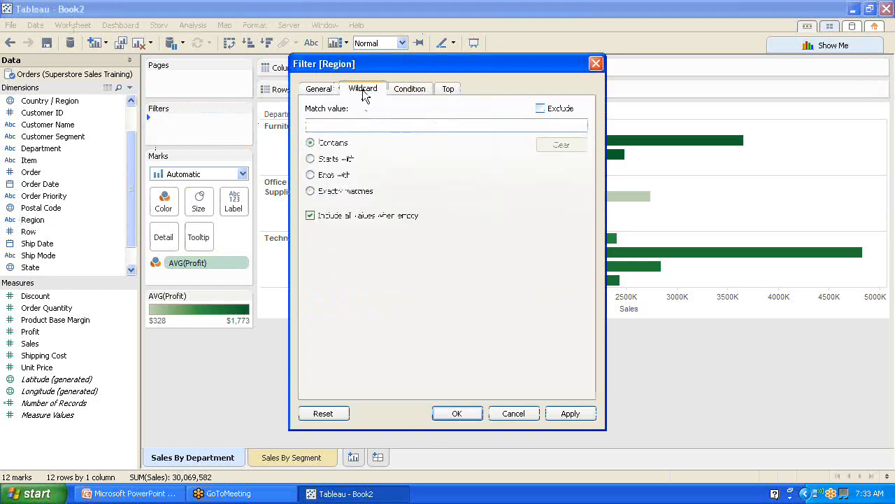
left_click(415, 94)
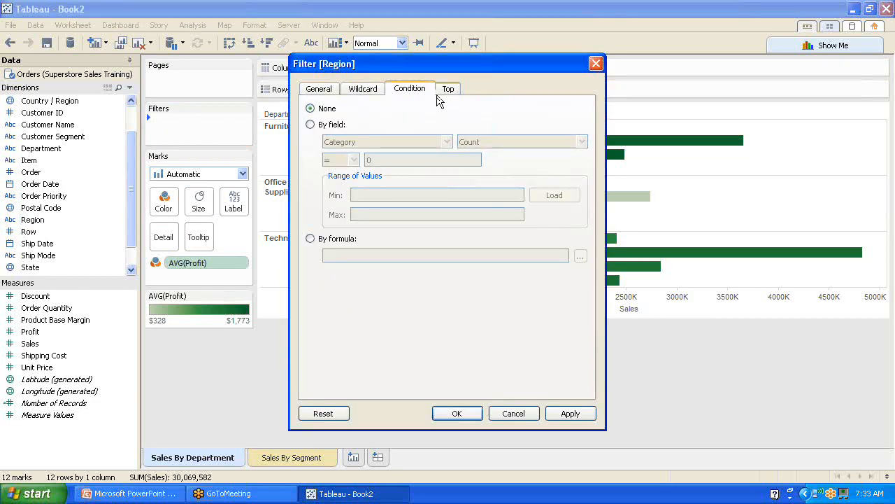
left_click(449, 91)
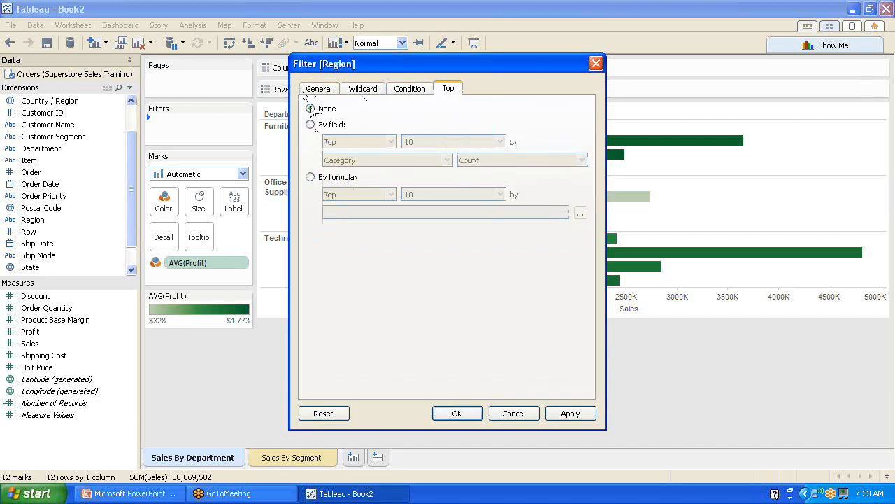
left_click(319, 92)
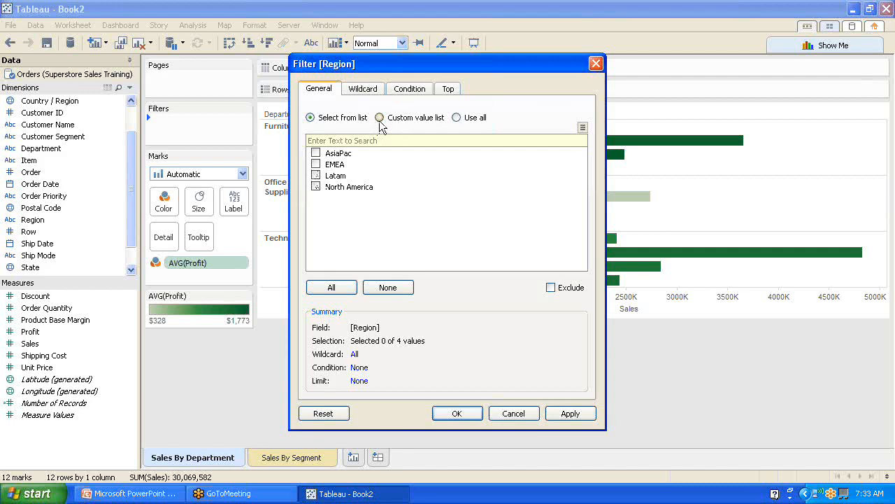
left_click(457, 118)
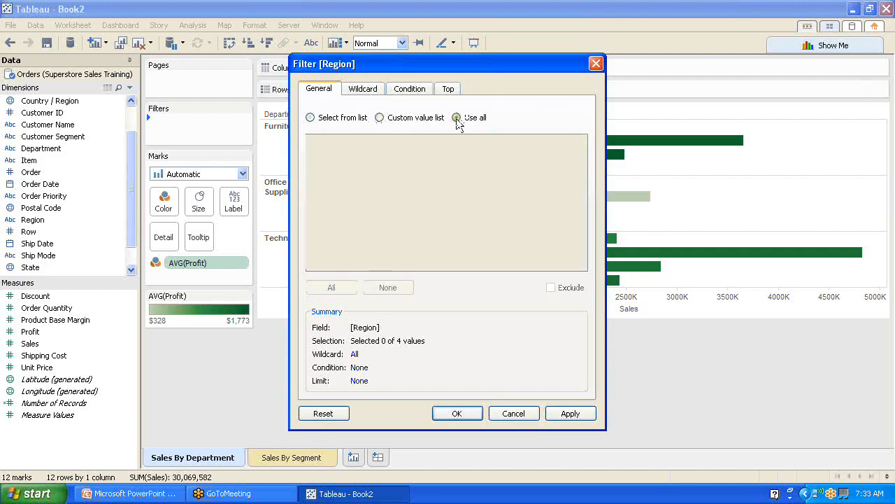
left_click(465, 411)
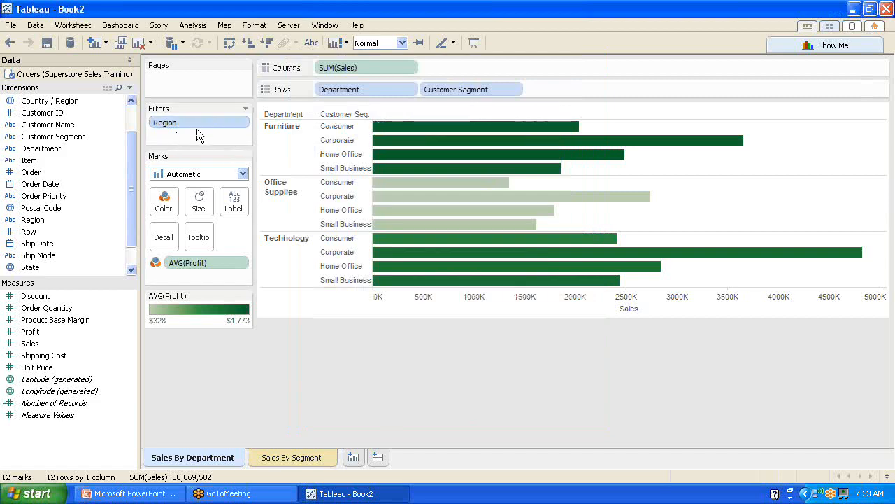
right_click(202, 123)
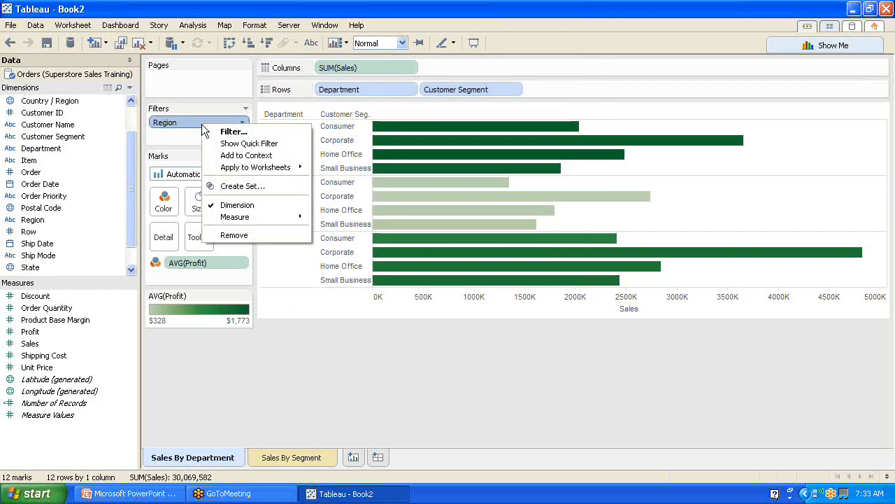
left_click(229, 144)
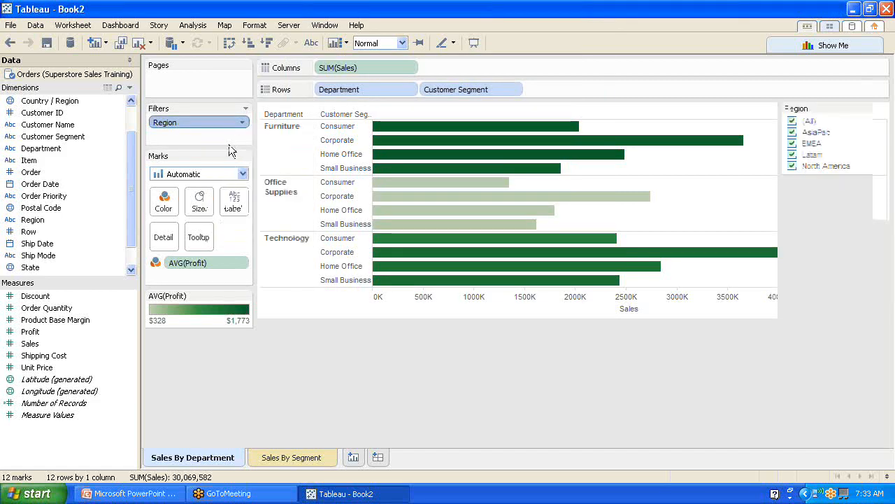
- Preview the sheet in presentation mode, test the Region quick filter by excluding individual regions, and restore all regions
left_click(474, 43)
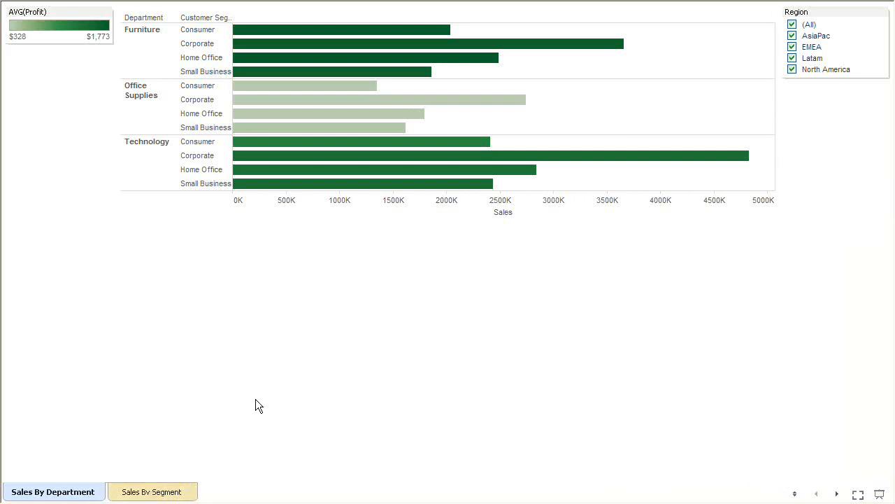
left_click(793, 69)
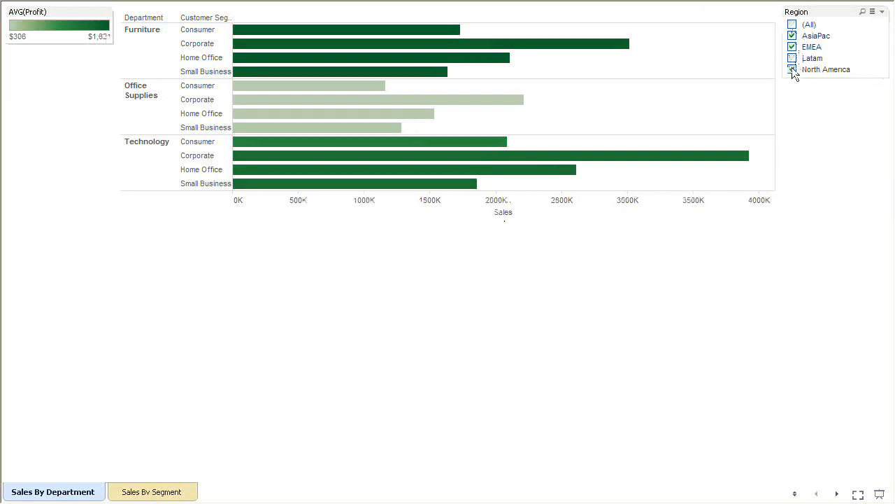
left_click(793, 58)
left_click(792, 28)
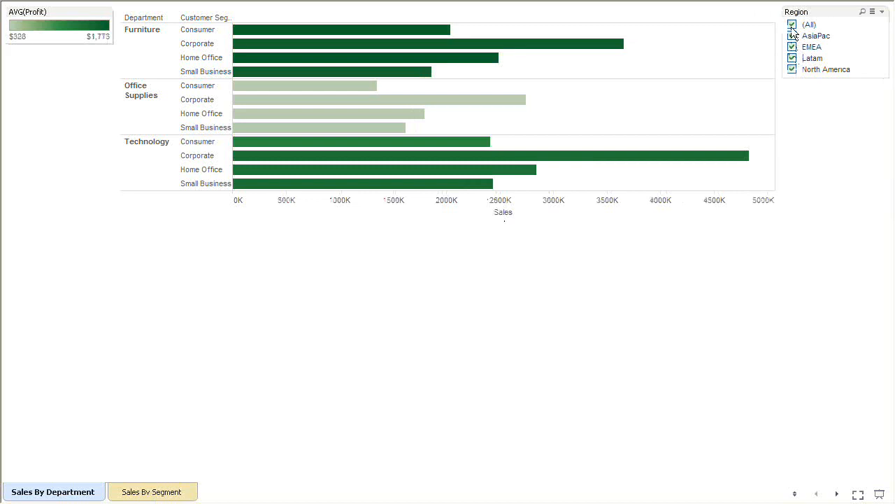
left_click(793, 30)
left_click(793, 30)
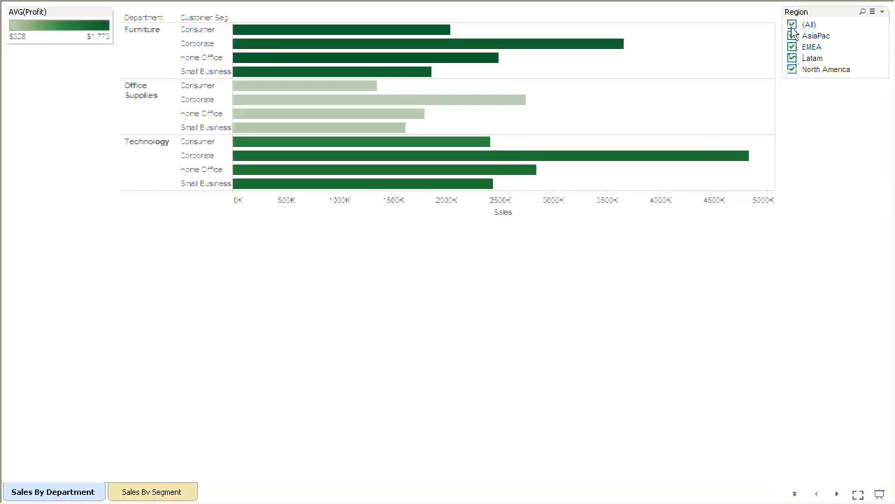
- Exclude AsiaPac, EMEA, Latam and North America one by one, reselect all regions, inspect Furniture's Corporate bar, and leave presentation mode
left_click(792, 35)
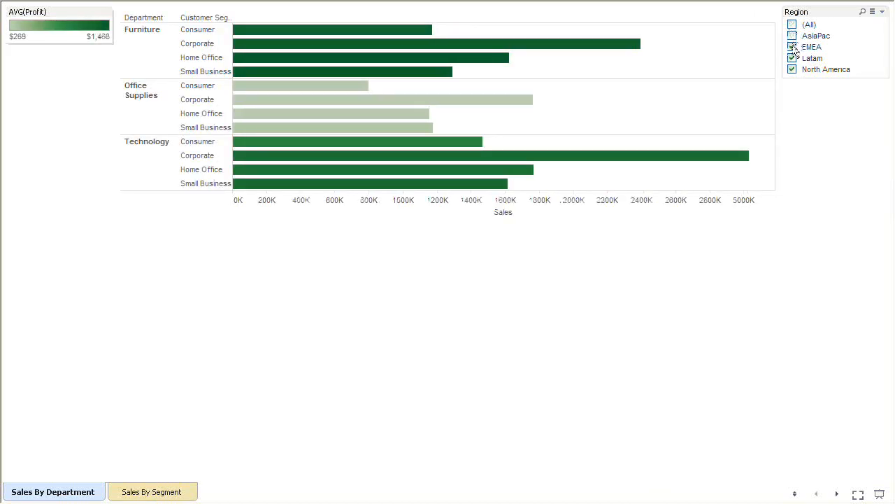
left_click(793, 47)
left_click(792, 58)
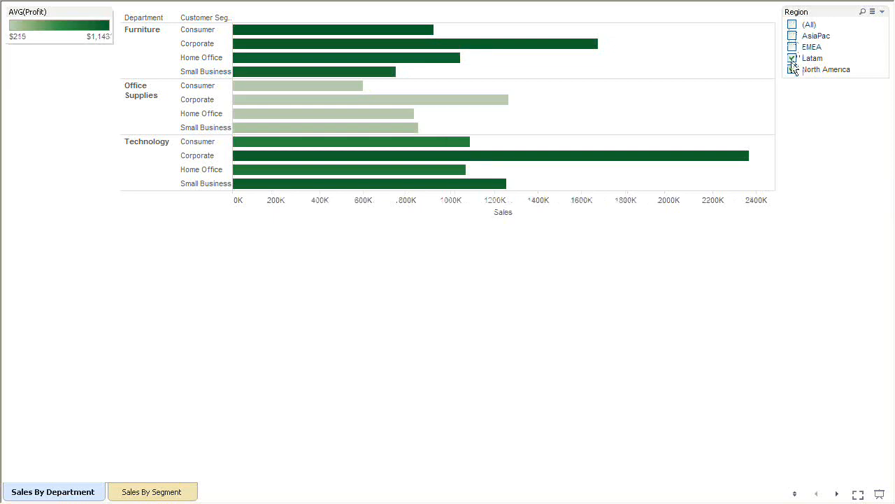
left_click(792, 69)
left_click(793, 25)
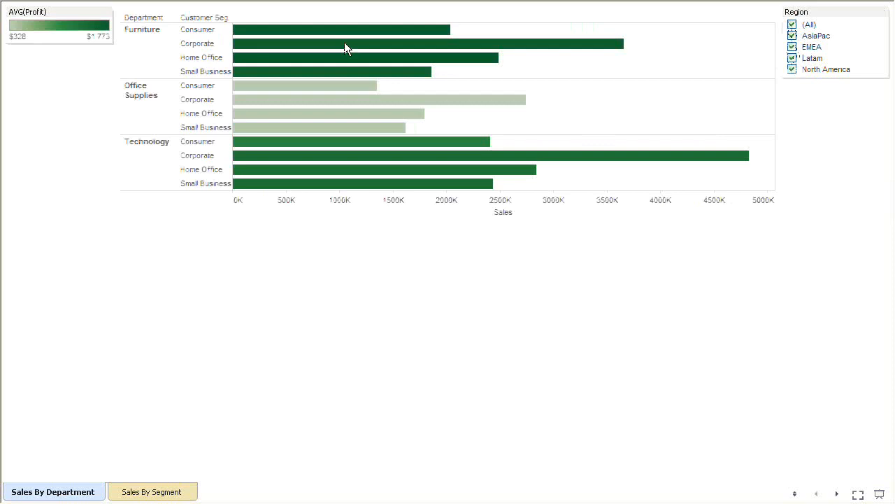
mouse_move(343, 42)
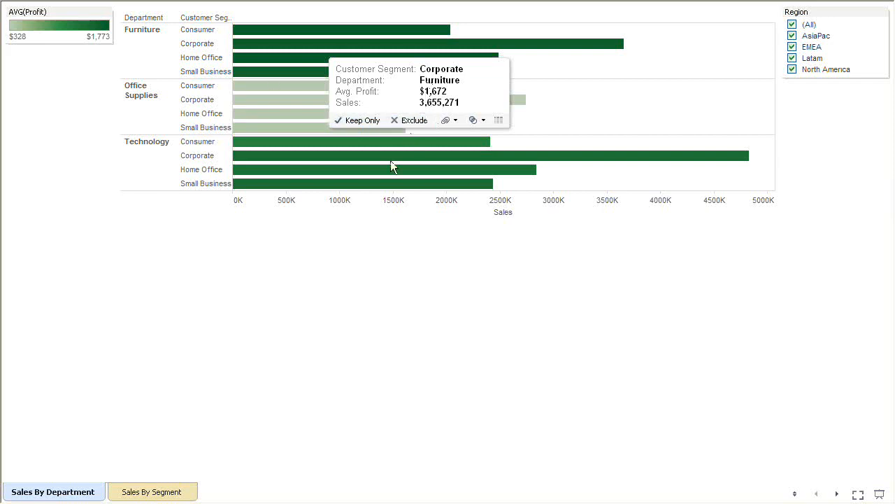
key("Escape")
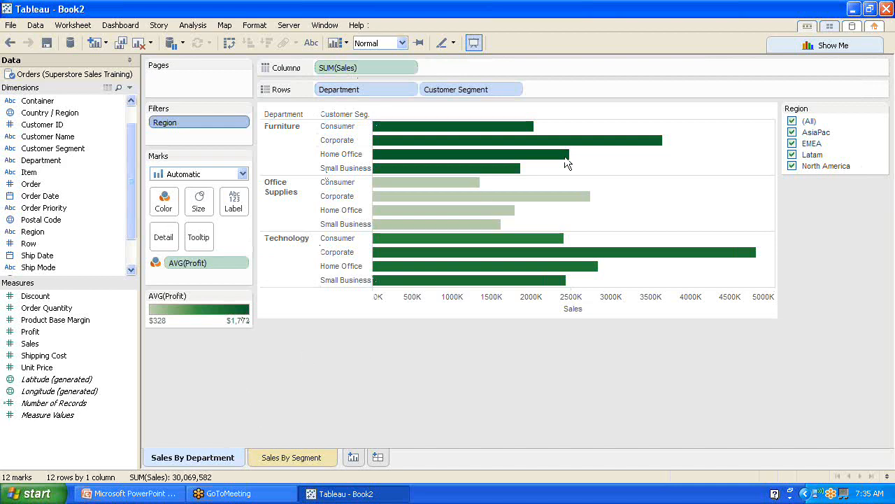
- Convert the Sales By Department view to a text table with Show Me
left_click(808, 45)
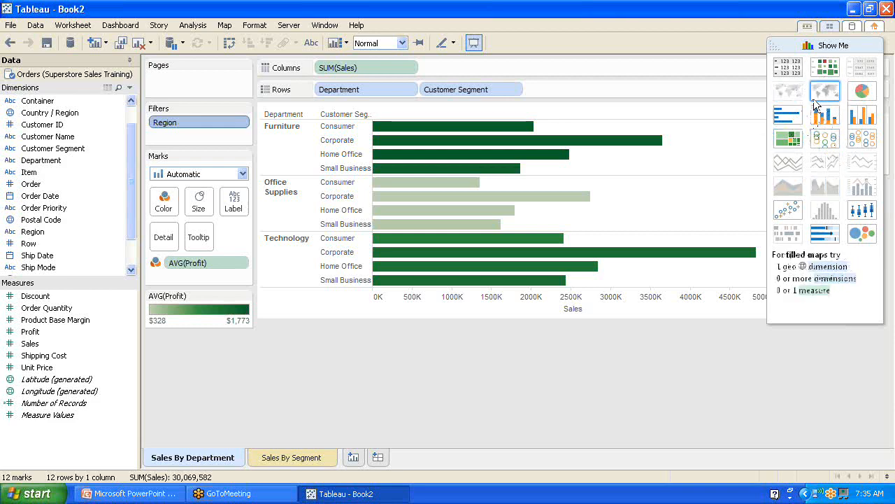
left_click(786, 68)
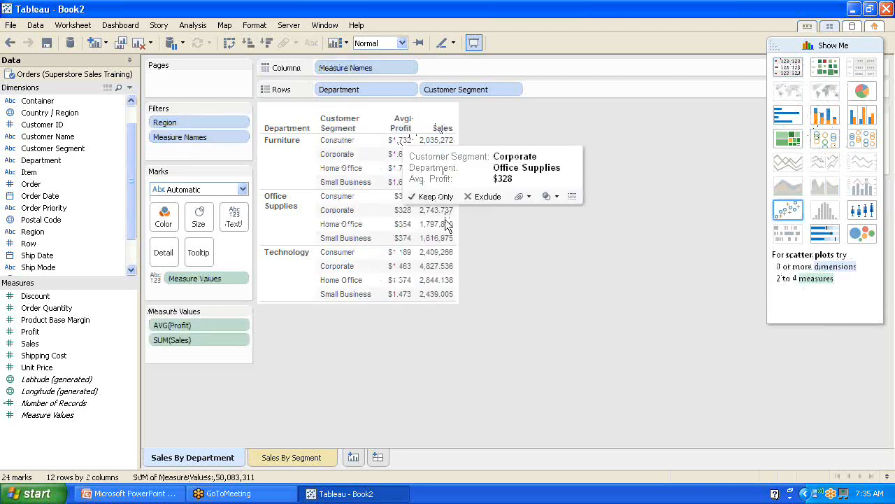
mouse_move(446, 225)
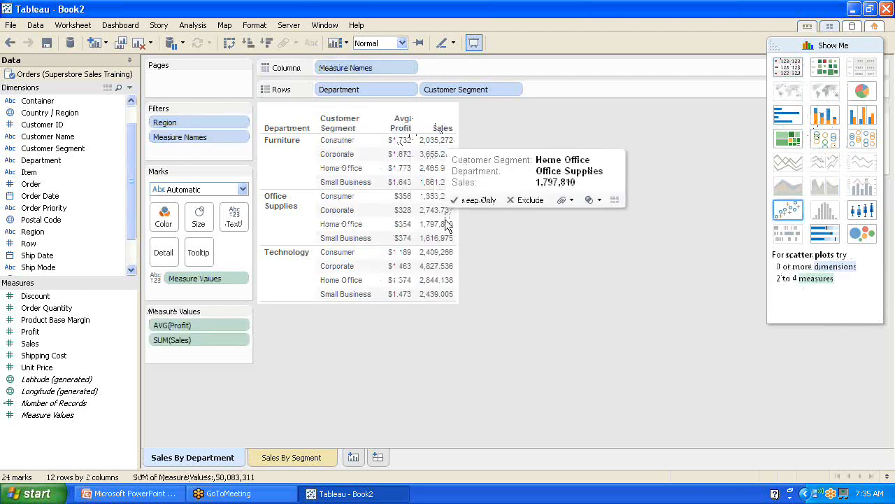
- Remove Sales from the measure values, add it back on the columns, and convert the view to a text table again
left_click(182, 340)
key("Delete")
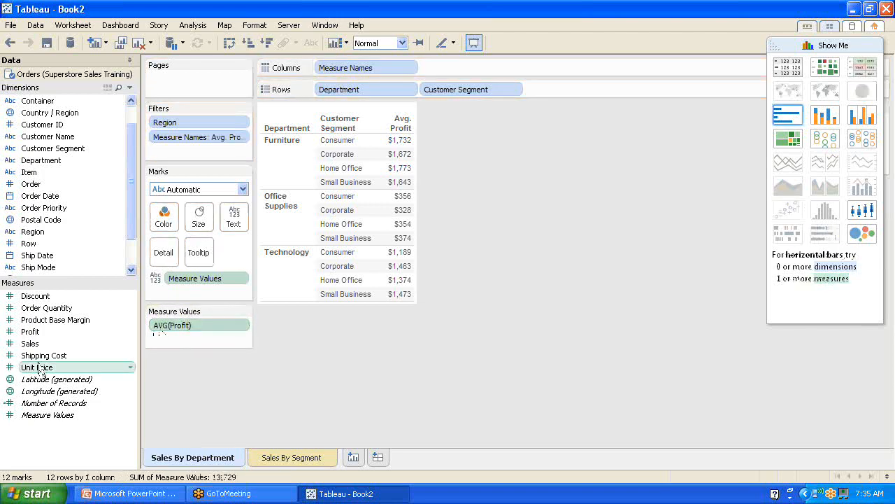
mouse_move(30, 343)
left_mouse_down()
mouse_move(94, 324)
mouse_move(428, 91)
mouse_move(431, 71)
left_mouse_up()
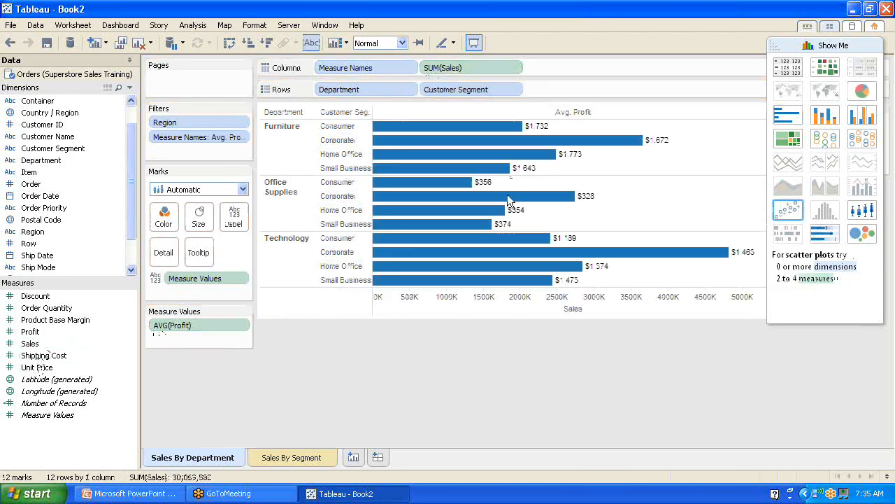
left_click(787, 67)
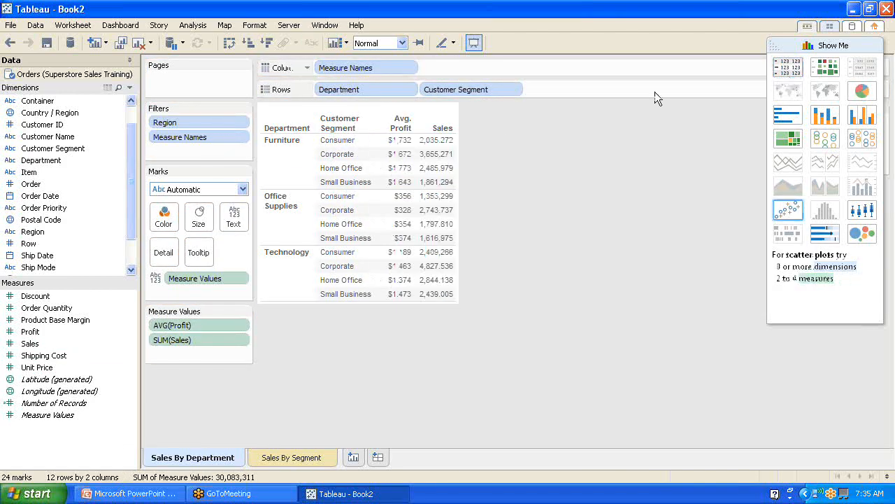
- Move the Sales column ahead of Avg. Profit and convert the table to horizontal bars
left_click_drag(439, 130, 389, 113)
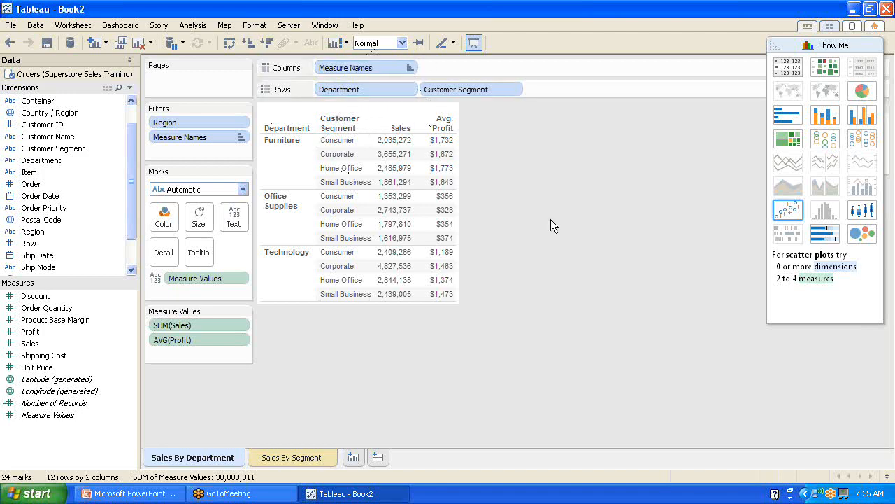
left_click(789, 114)
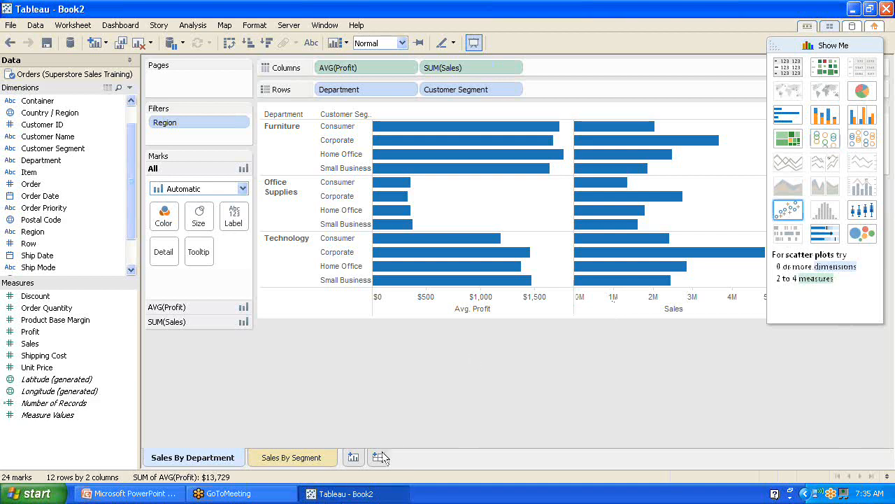
- On the Sales By Segment sheet, place Customer Segment on the rows and show Sales as text values
left_click(295, 457)
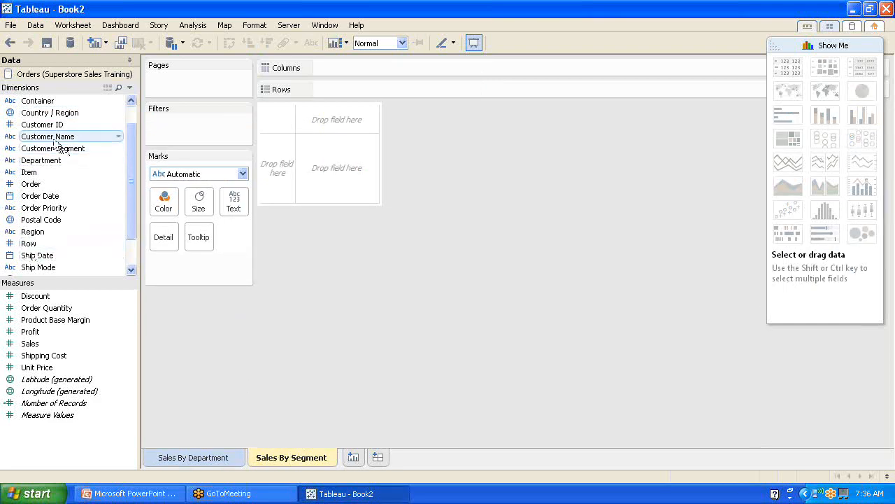
left_click_drag(55, 150, 339, 88)
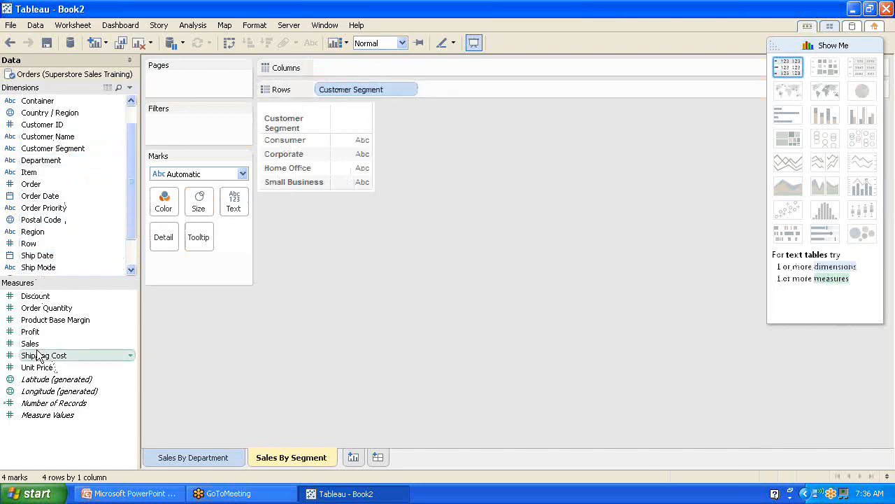
left_click_drag(39, 346, 236, 205)
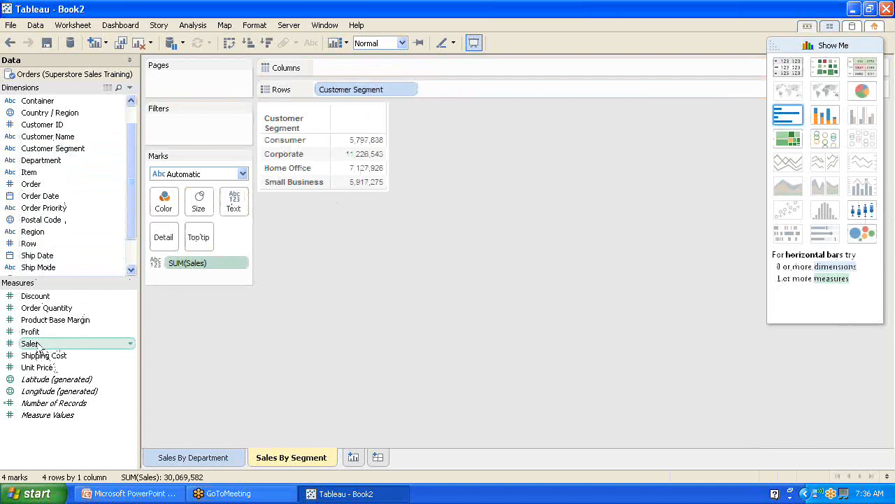
left_click(38, 346)
right_click(211, 261)
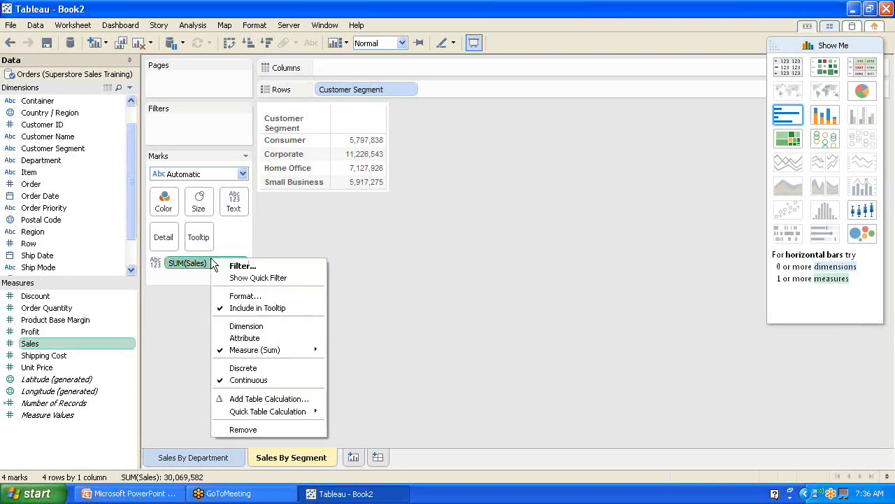
left_click(456, 233)
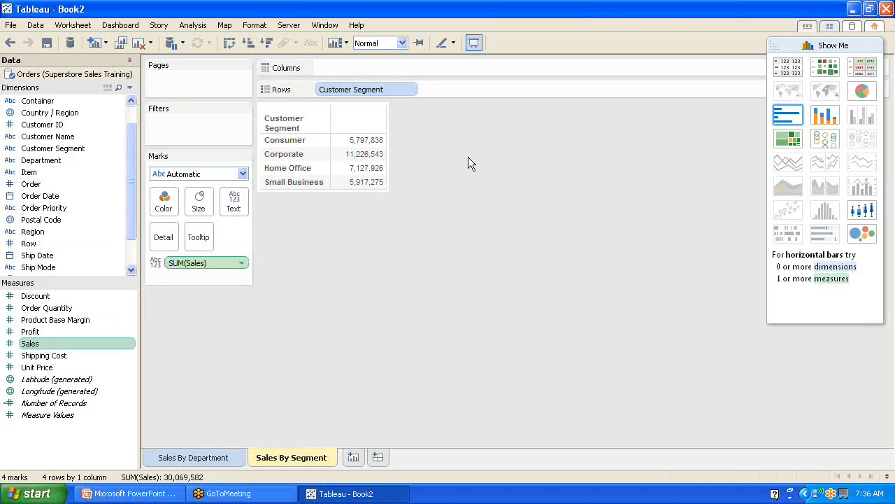
- Show the title and the caption on the Sales By Segment sheet, leaving the title text as the sheet name
right_click(468, 158)
left_click(490, 183)
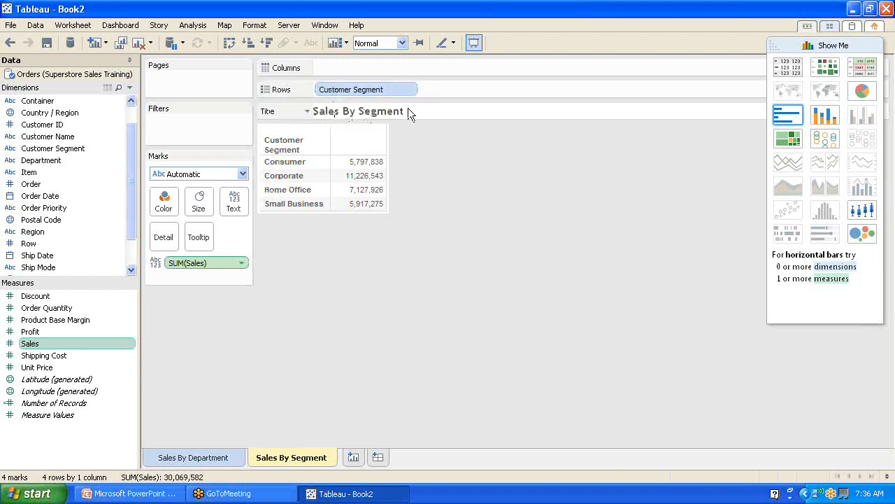
double_click(409, 110)
left_click_drag(354, 196, 186, 184)
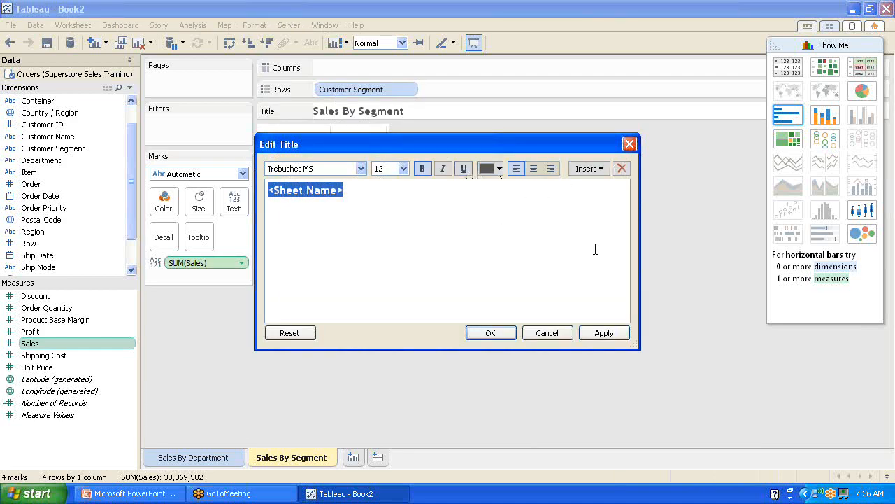
left_click(632, 144)
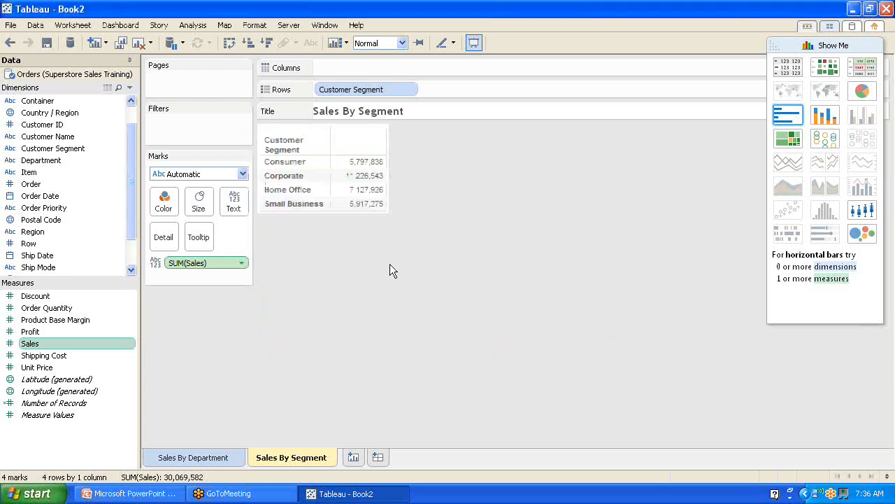
right_click(390, 266)
left_click(416, 302)
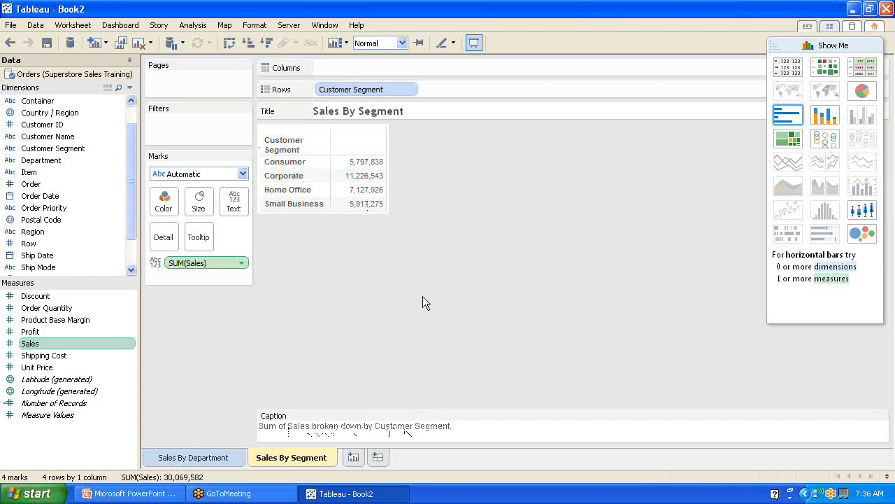
- Create a new dashboard and place the TableauLogo image on it
left_click(379, 457)
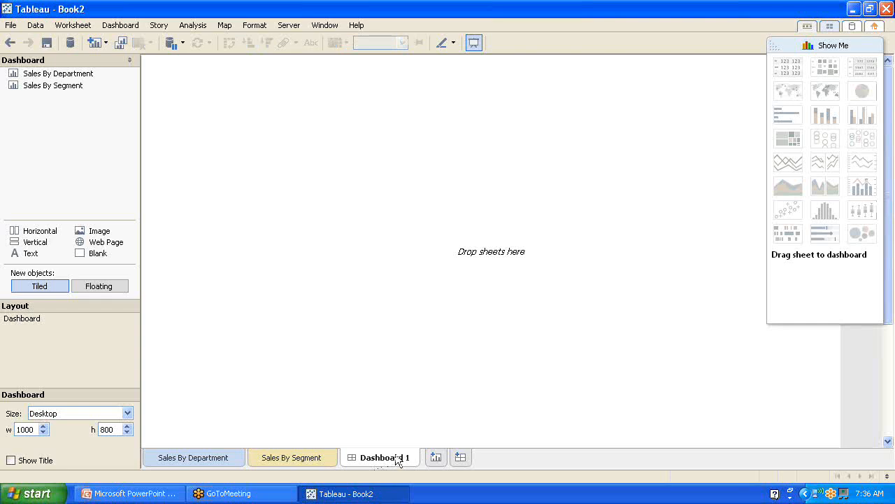
left_click(831, 44)
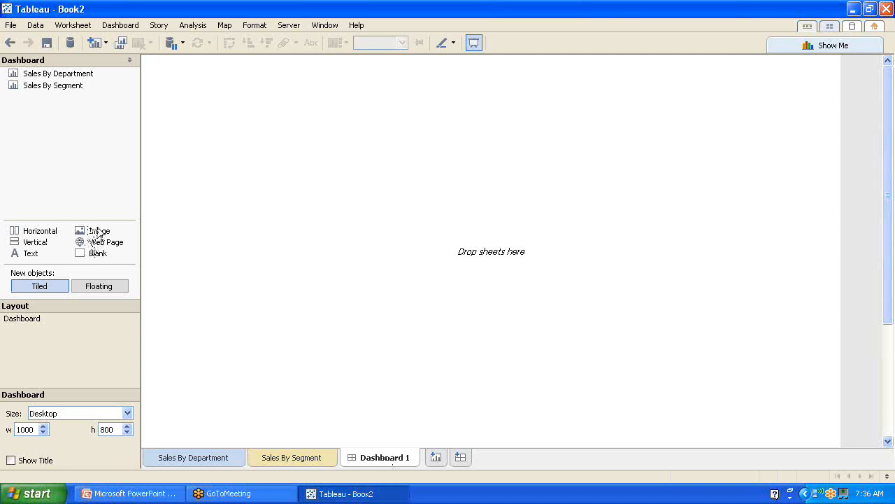
left_click_drag(98, 237, 341, 126)
double_click(91, 155)
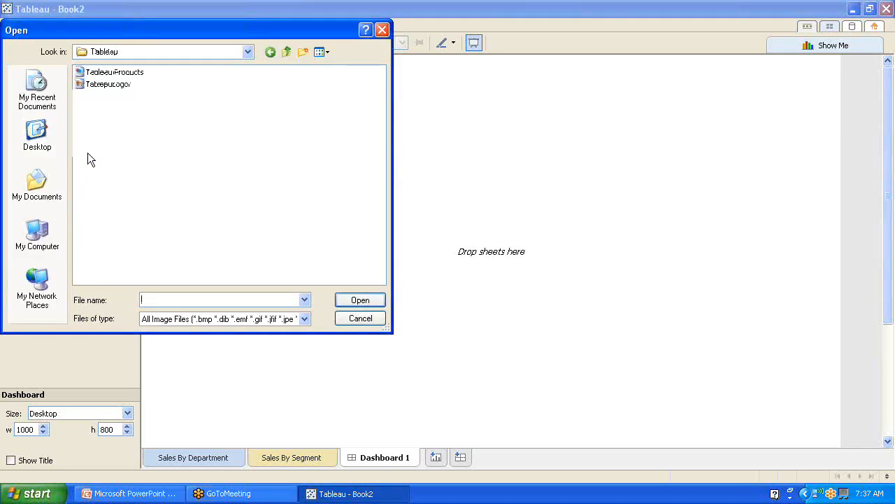
left_click(104, 84)
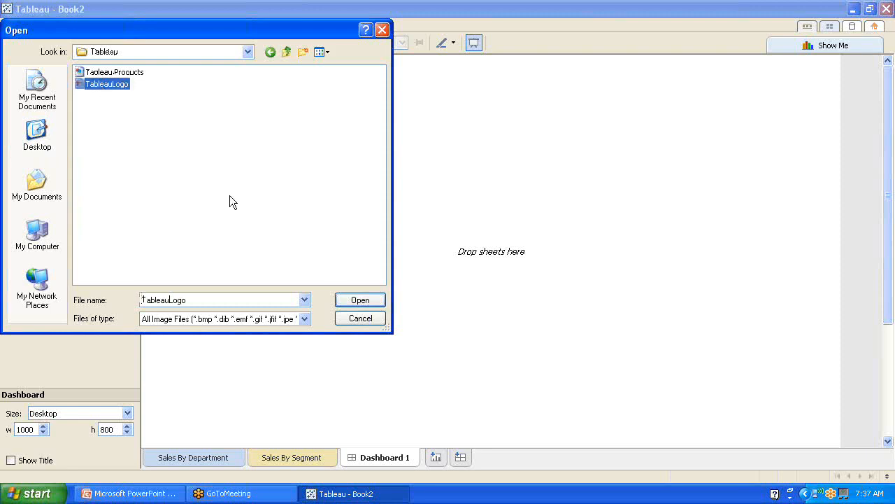
left_click(361, 300)
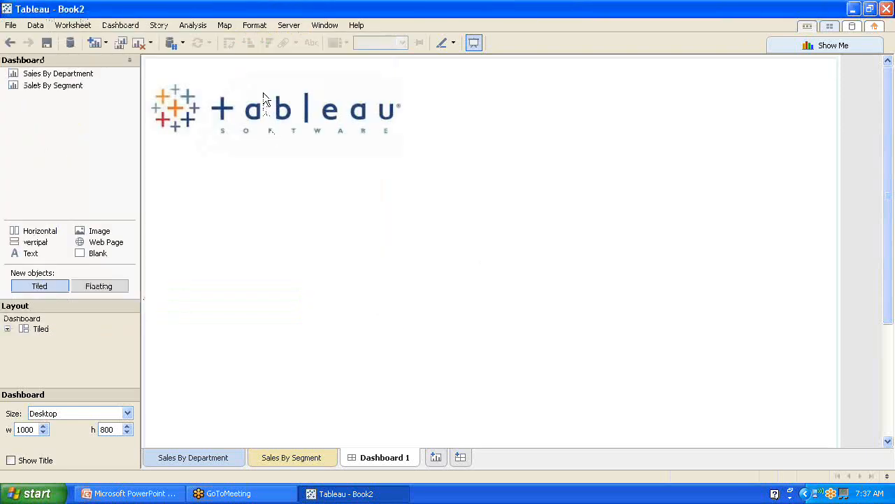
left_click(274, 93)
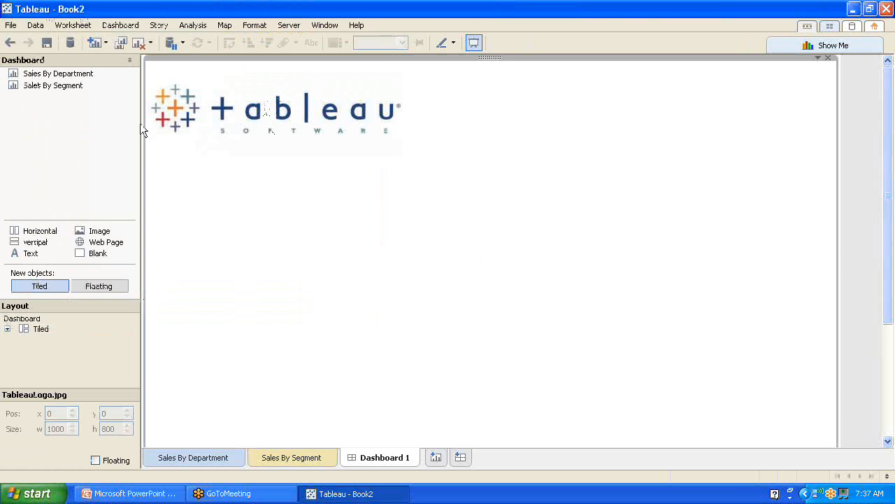
- Replace the logo image on the dashboard with the Sales By Department and Sales By Segment sheets, with Sales By Segment first
left_click(71, 75)
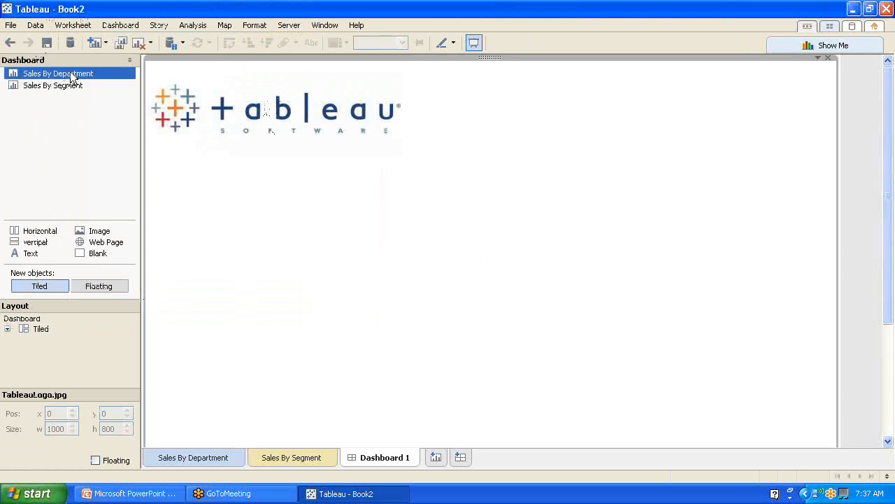
left_click_drag(71, 77, 492, 214)
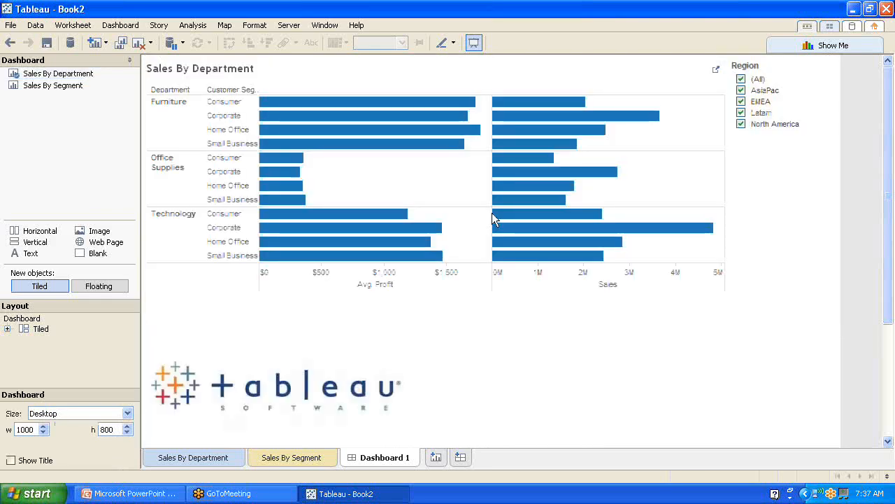
left_click(331, 340)
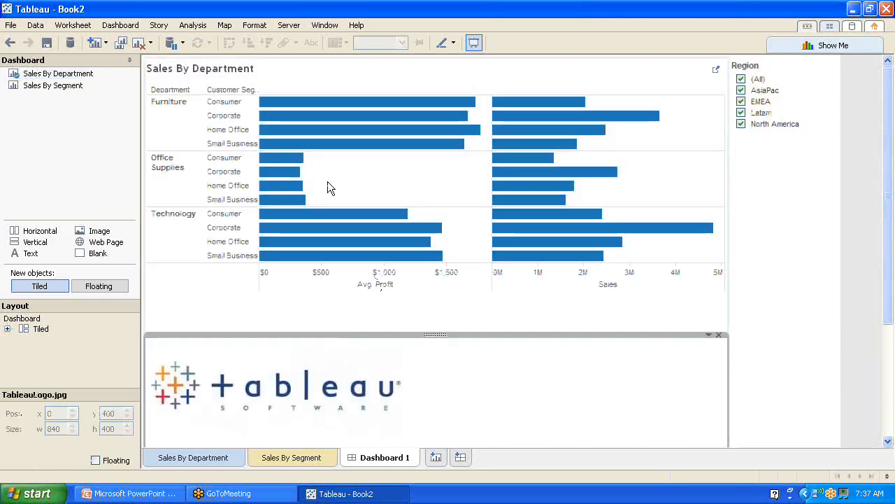
left_click(720, 335)
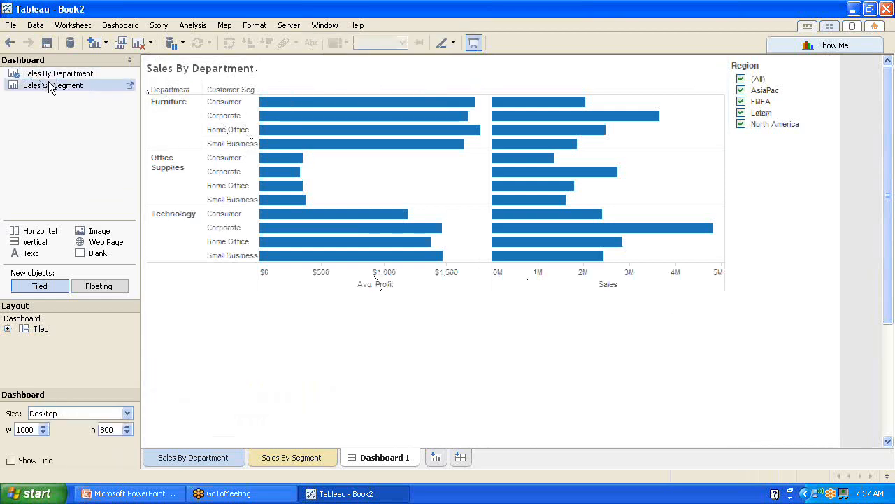
left_click_drag(53, 84, 278, 351)
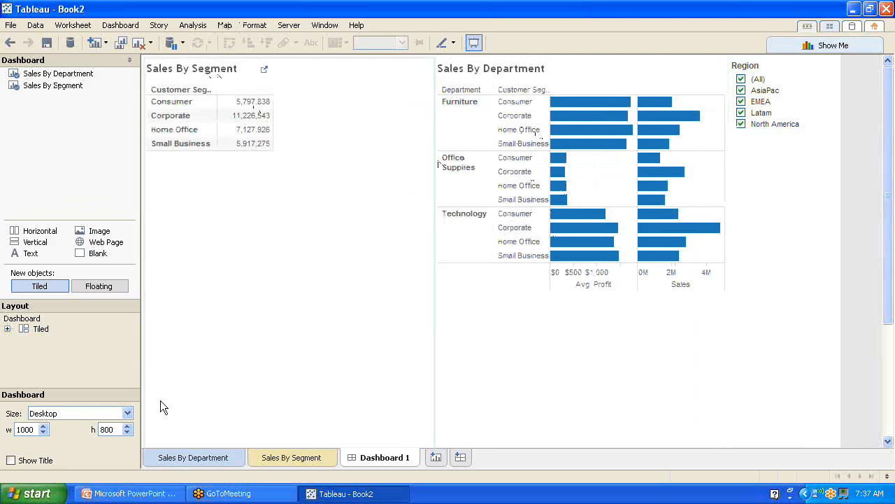
- Set the size of Dashboard 1 to Laptop (800 x 600)
left_click(127, 413)
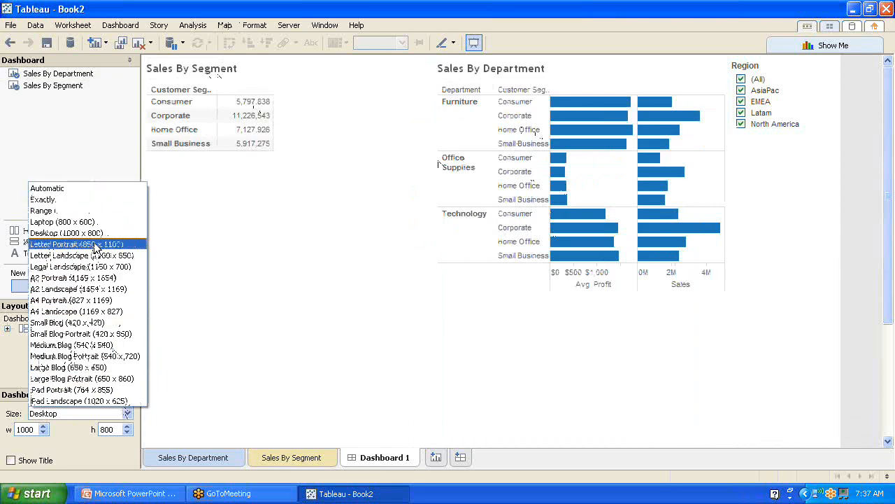
left_click(84, 221)
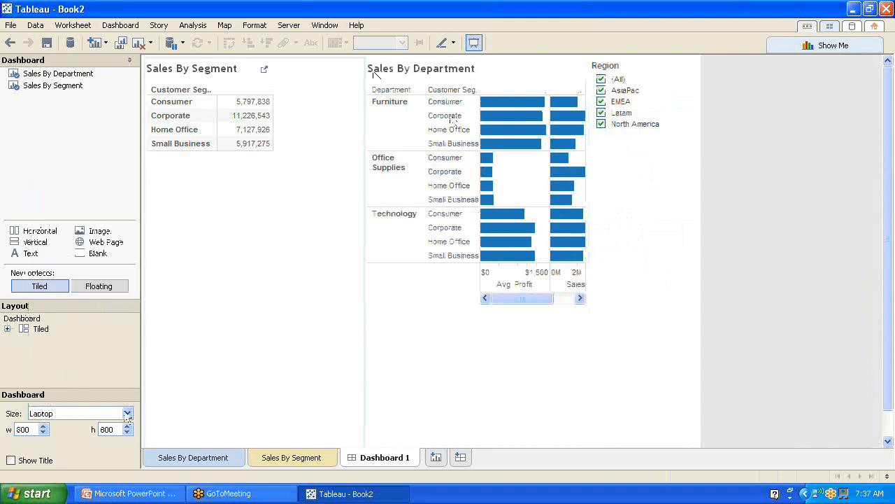
left_click(100, 414)
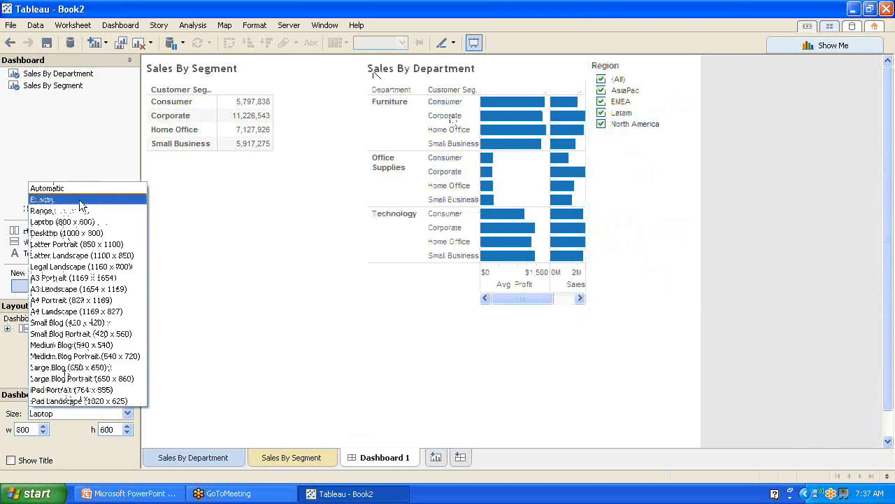
left_click(267, 254)
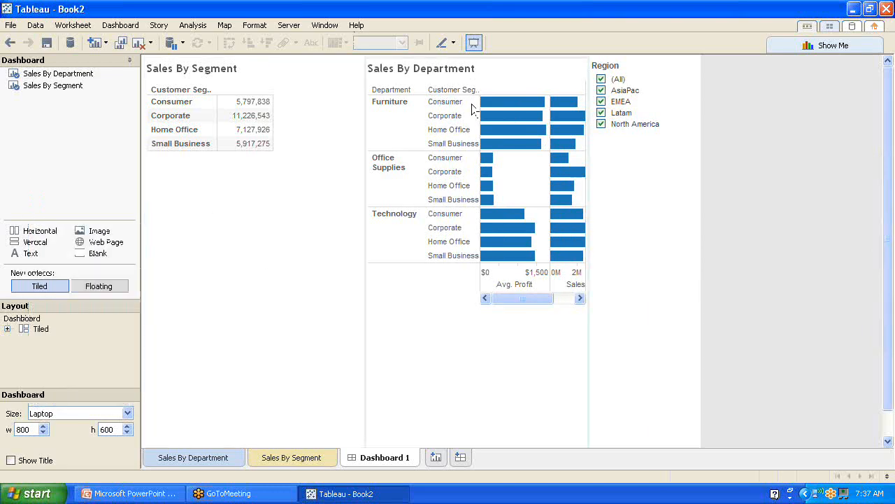
- Fit the Sales By Department view to its entire area on the dashboard
left_click(553, 78)
left_click(569, 57)
mouse_move(543, 93)
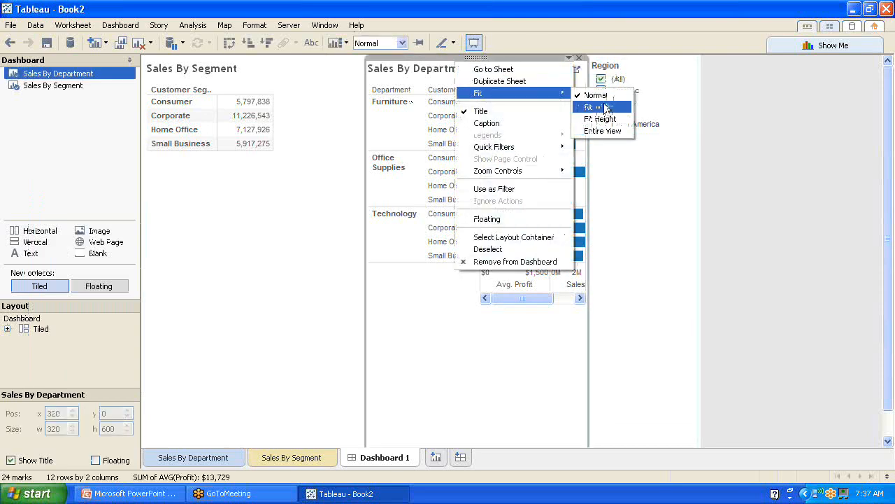
left_click(612, 132)
left_click(644, 299)
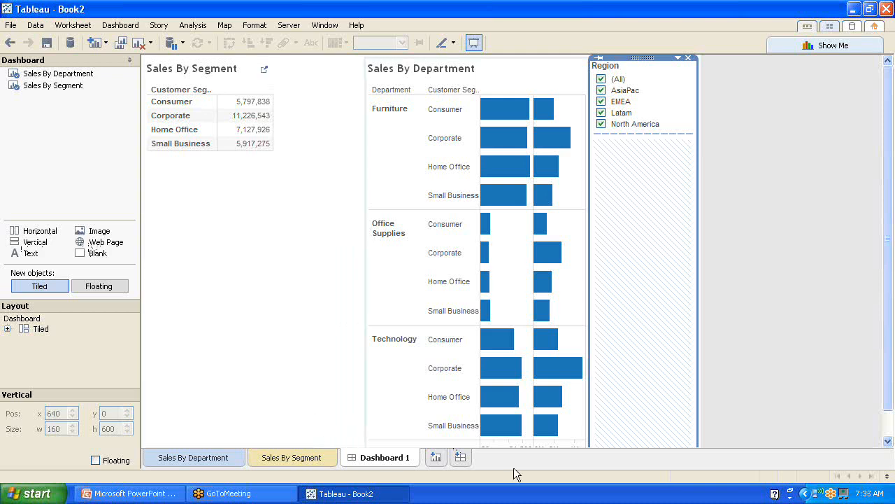
left_click(460, 457)
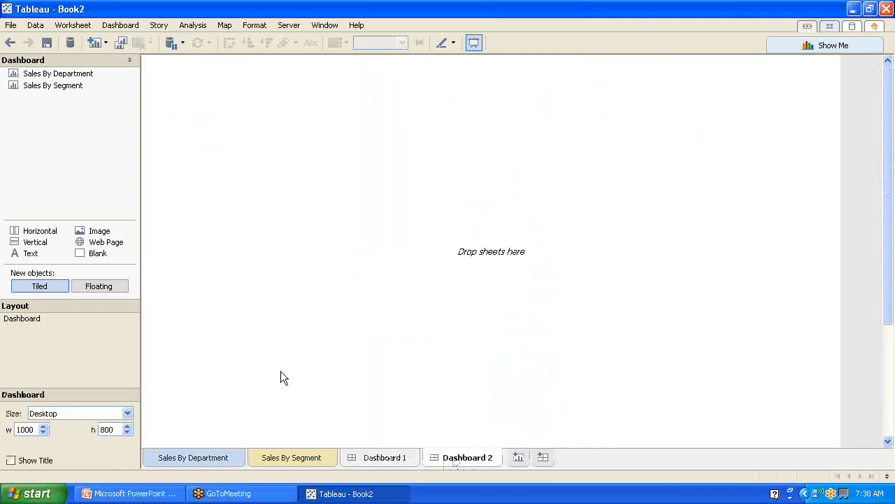
left_click_drag(107, 244, 336, 239)
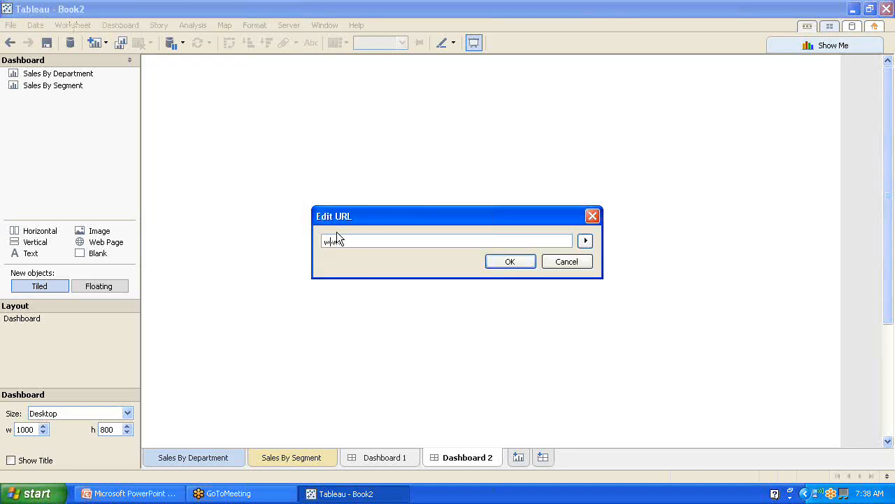
type("www.tableausoftware.com")
key("Return")
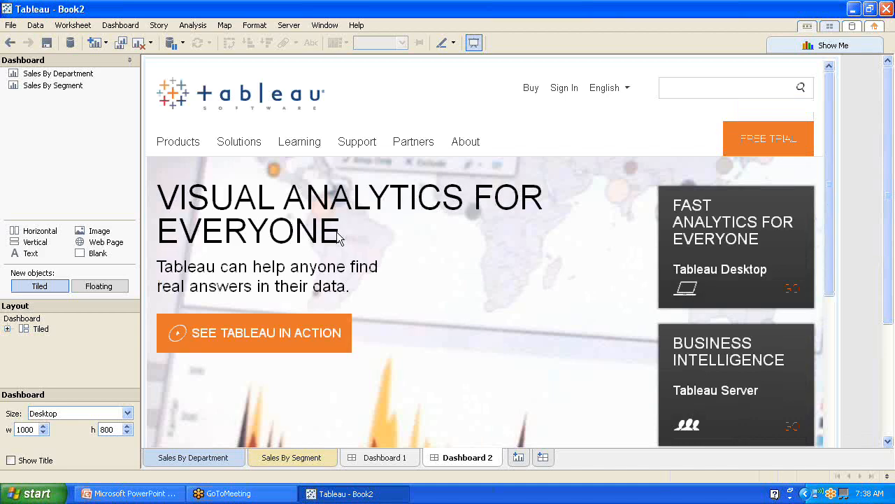
- Present the workbook in full screen, go through both sheets and both dashboards, and return to editing
left_click(470, 44)
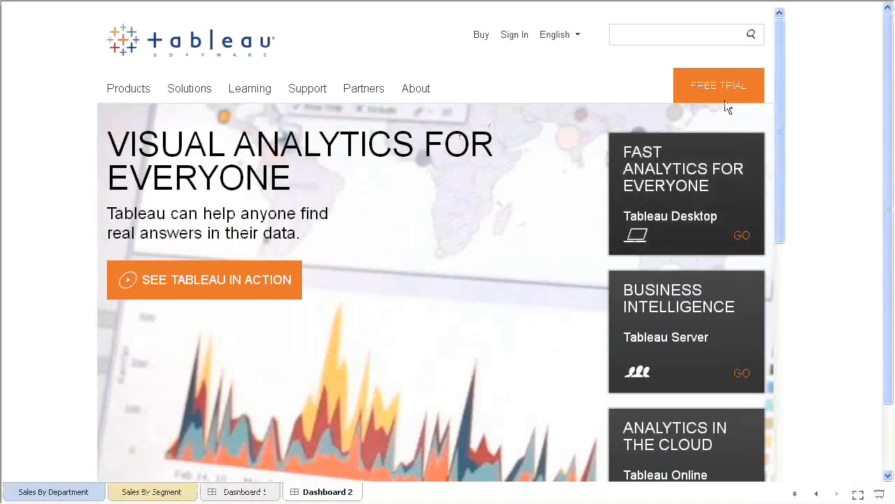
left_click_drag(783, 56, 780, 16)
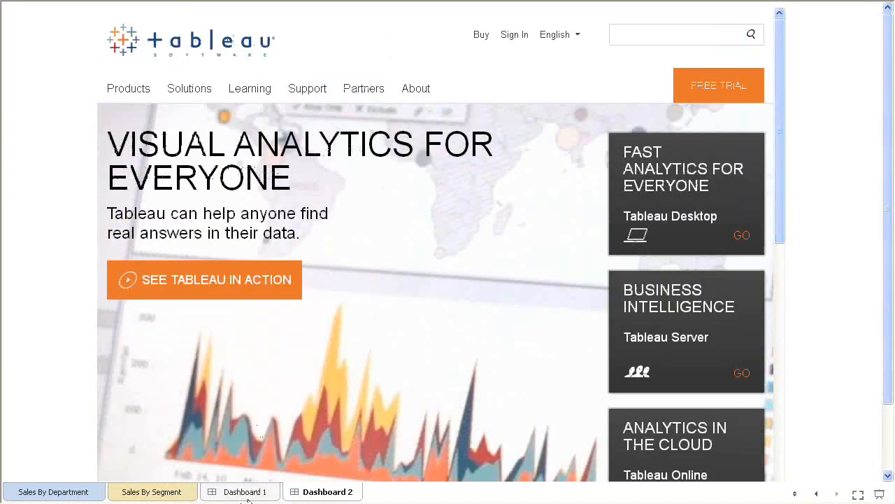
left_click(267, 492)
left_click(306, 497)
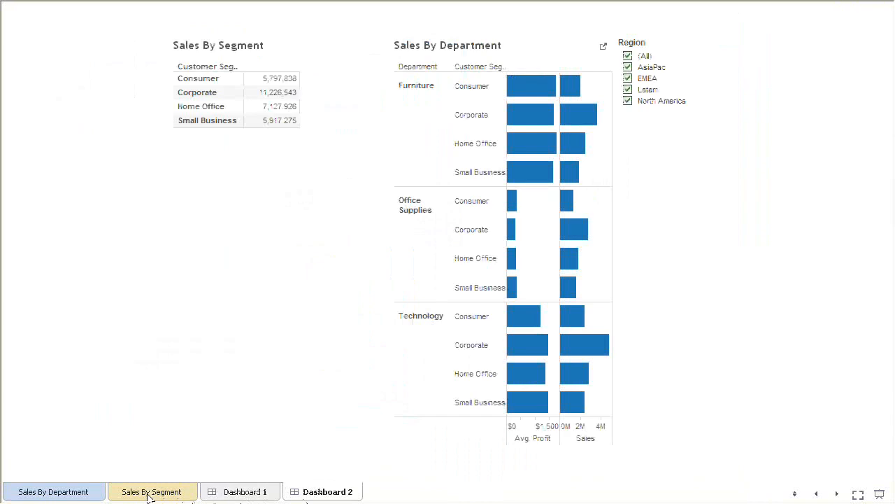
left_click(151, 495)
left_click(63, 499)
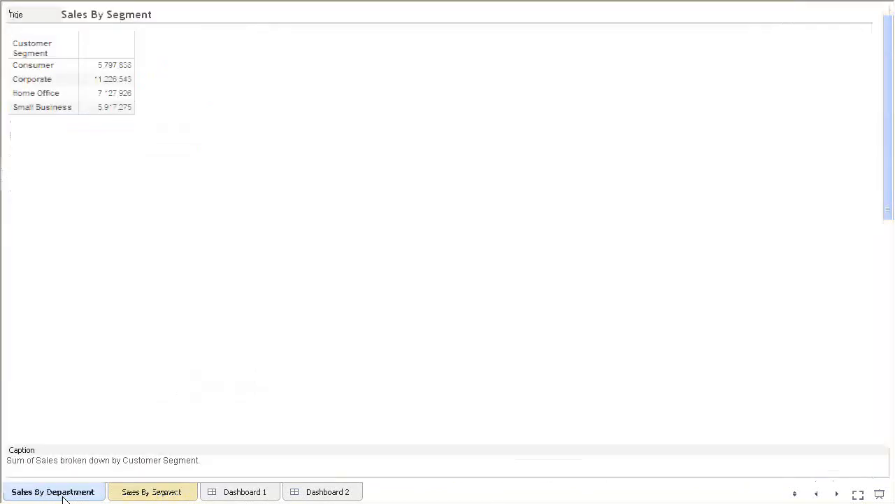
left_click(140, 496)
left_click(258, 496)
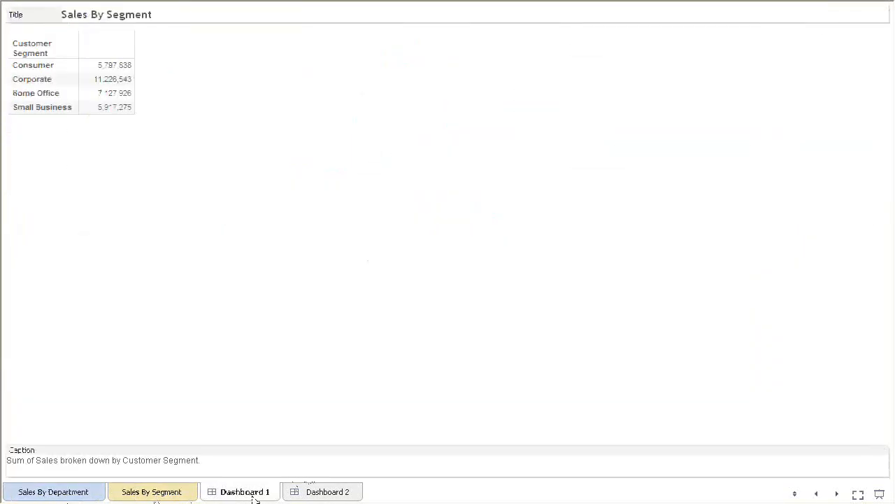
left_click(334, 492)
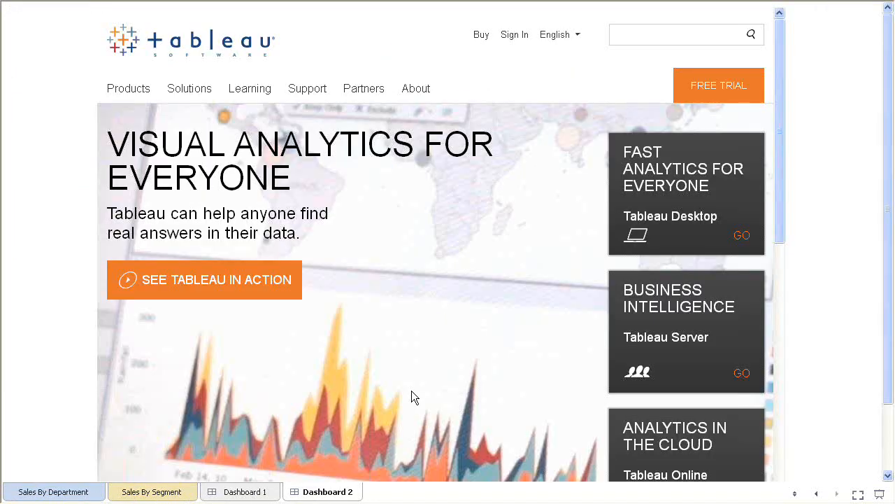
key("Escape")
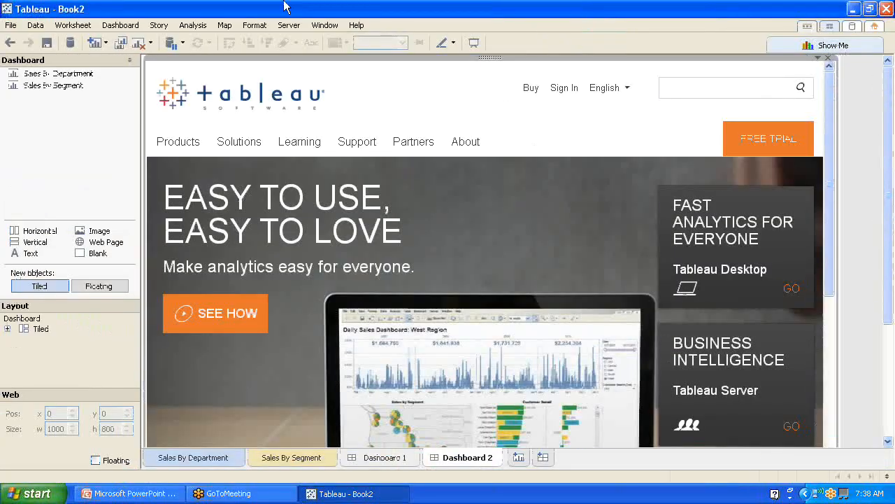
- Examine the server publishing options, including those for Tableau Public
left_click(289, 25)
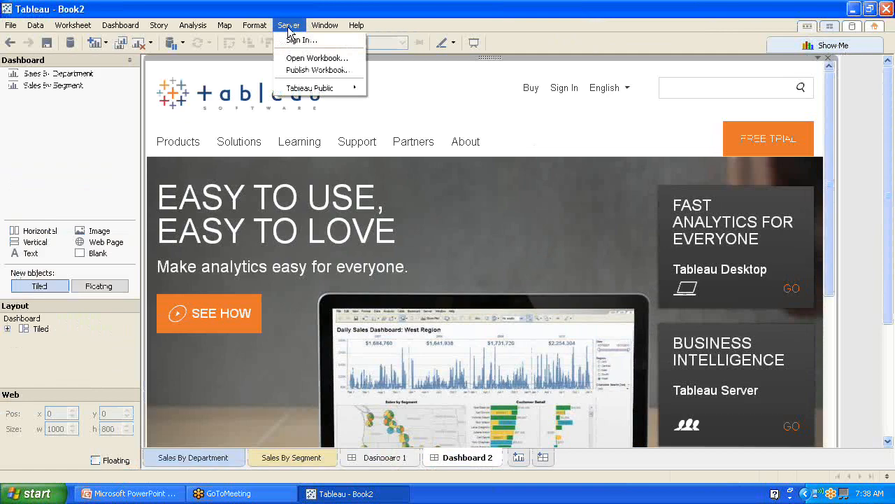
mouse_move(329, 88)
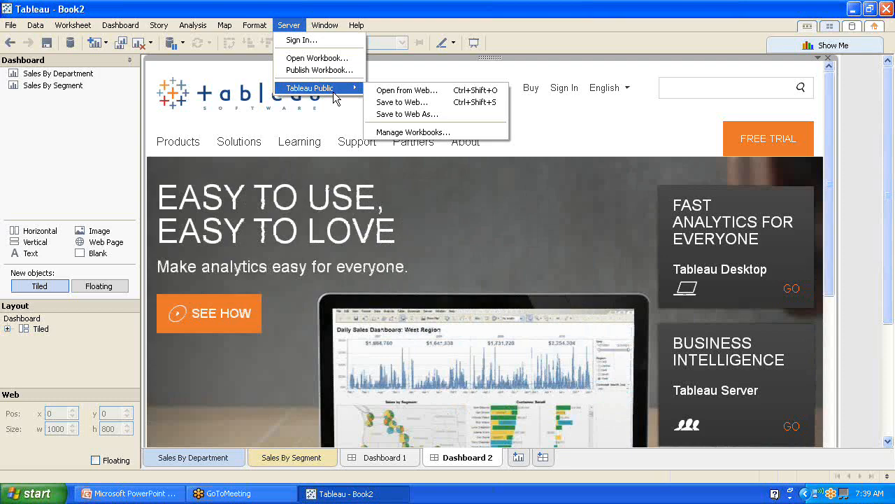
left_click(889, 34)
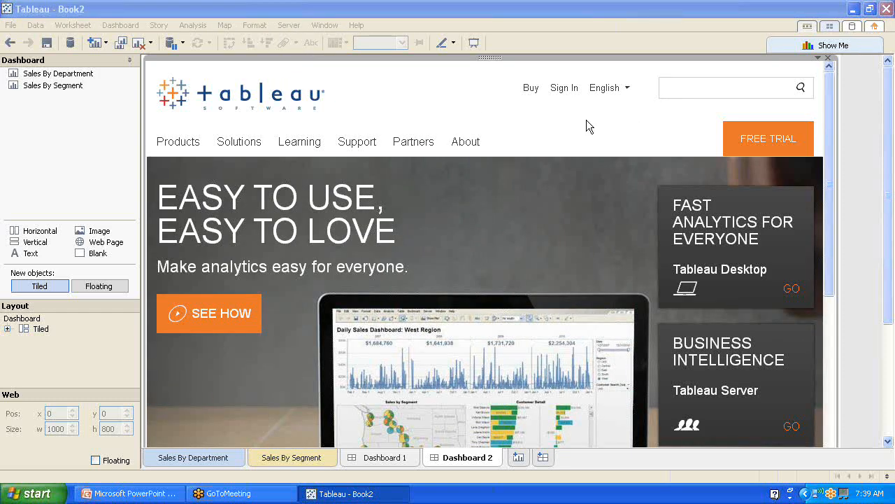